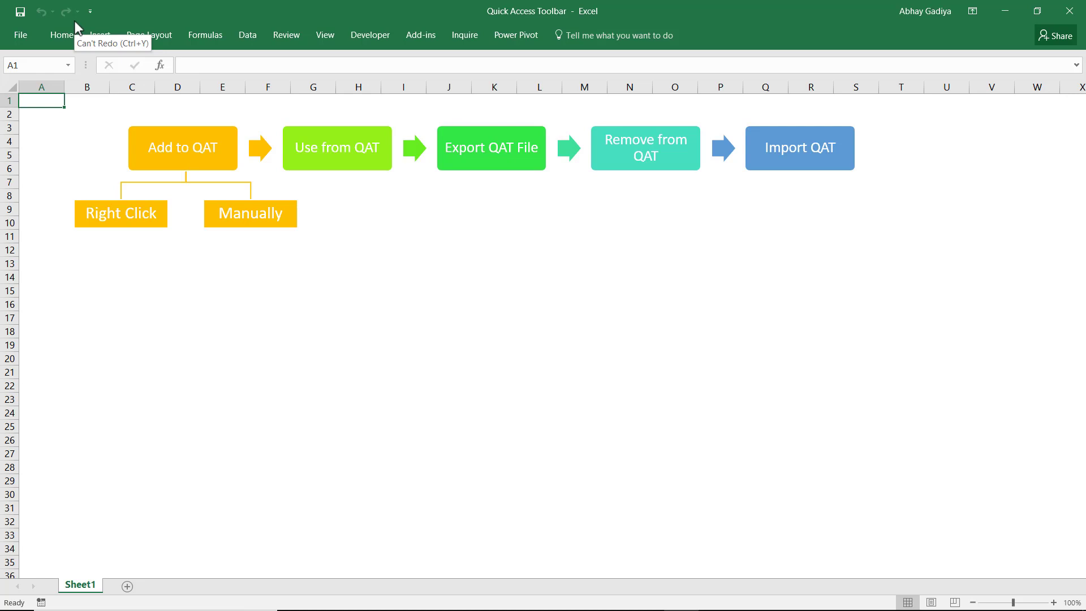
- Pin the Home ribbon open and add Fill Color to the Quick Access Toolbar
{"action": "left_click", "coordinate": [62, 36]}
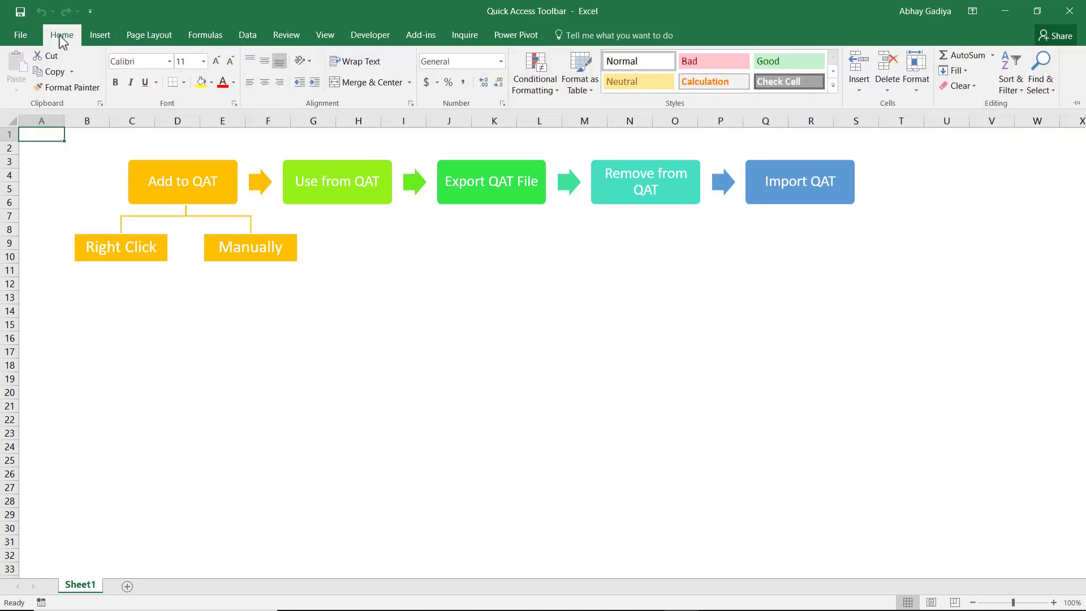
{"action": "double_click", "coordinate": [62, 38]}
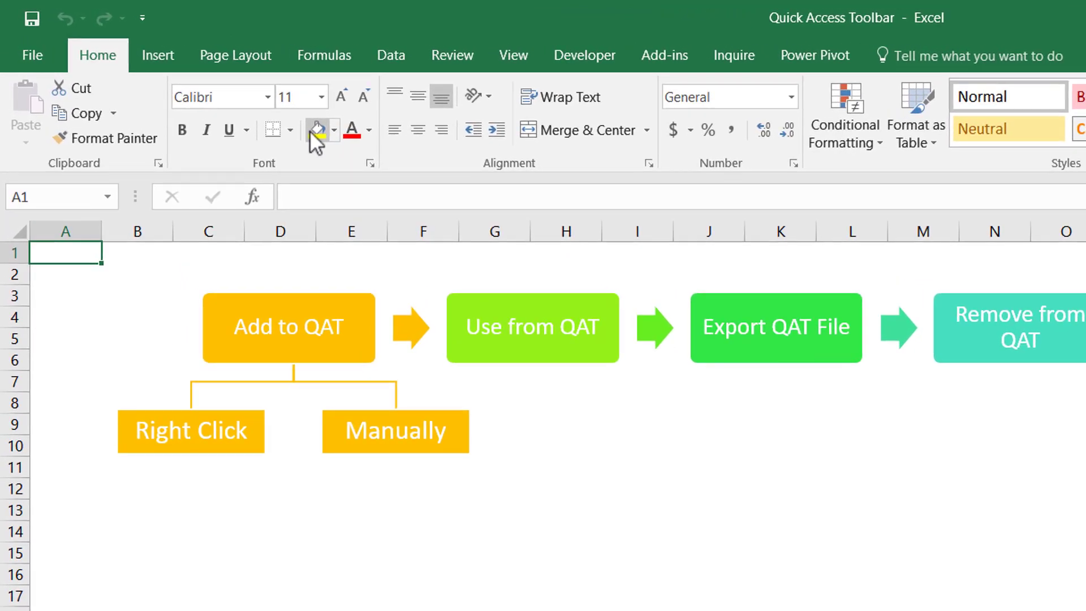
{"action": "right_click", "coordinate": [196, 82]}
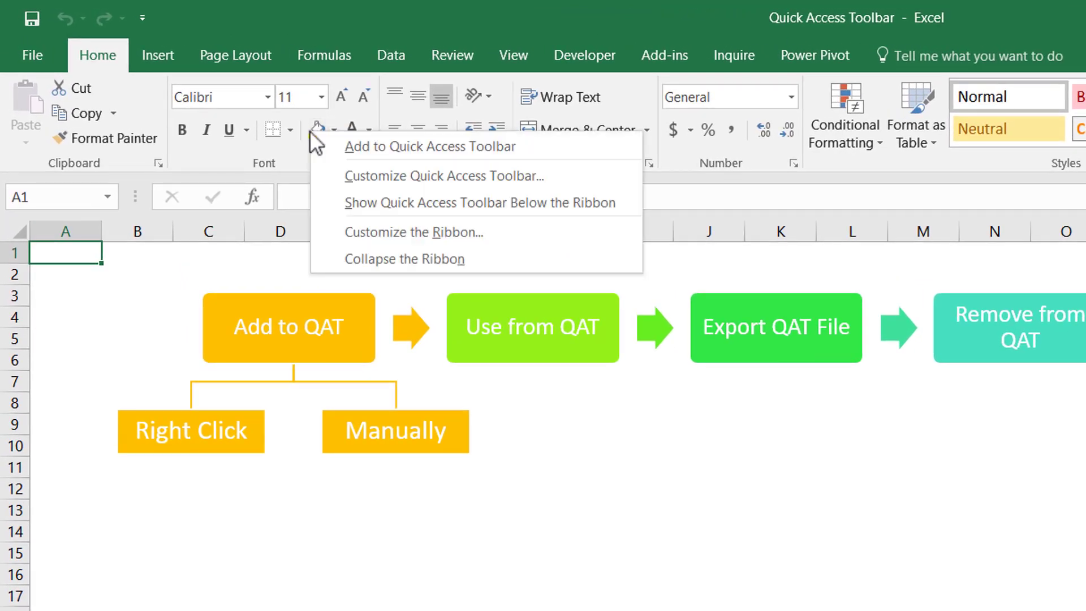
{"action": "left_click", "coordinate": [365, 147]}
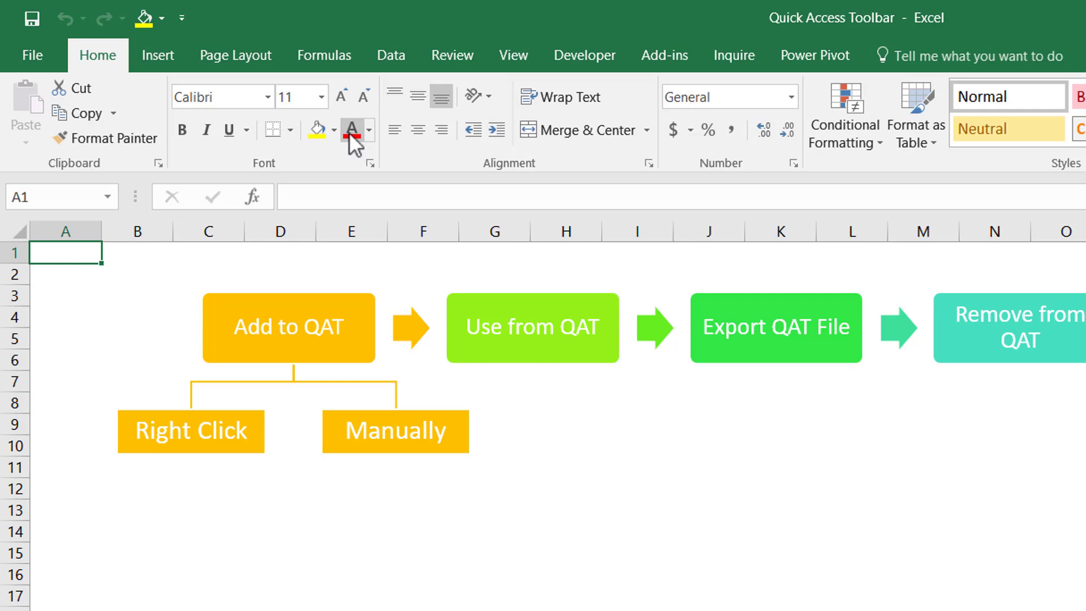
- Add Font Color and Borders > All Borders to the Quick Access Toolbar
{"action": "right_click", "coordinate": [349, 136]}
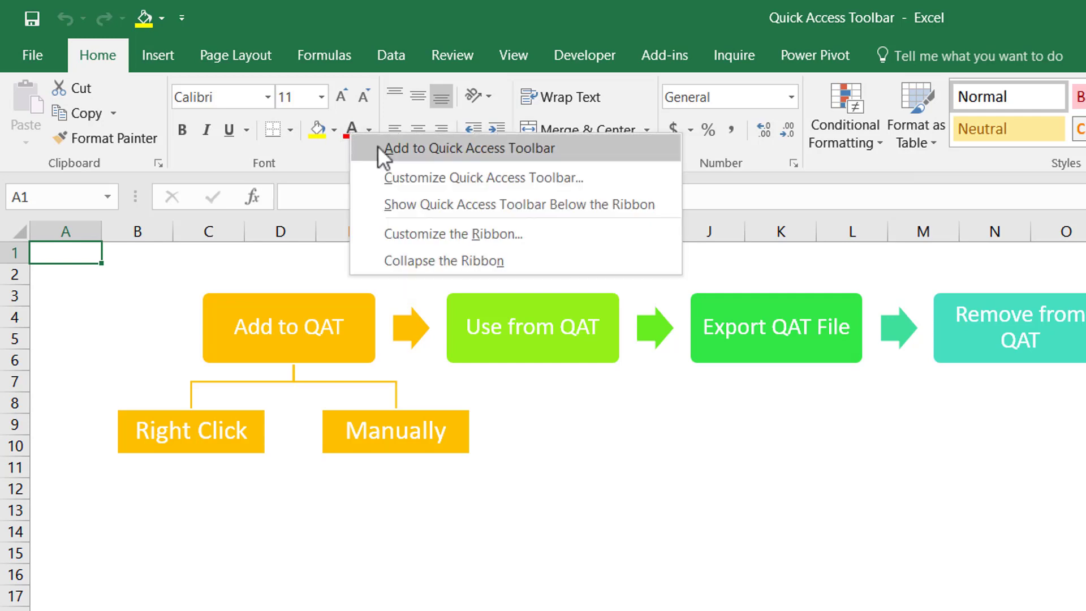
{"action": "left_click", "coordinate": [406, 148]}
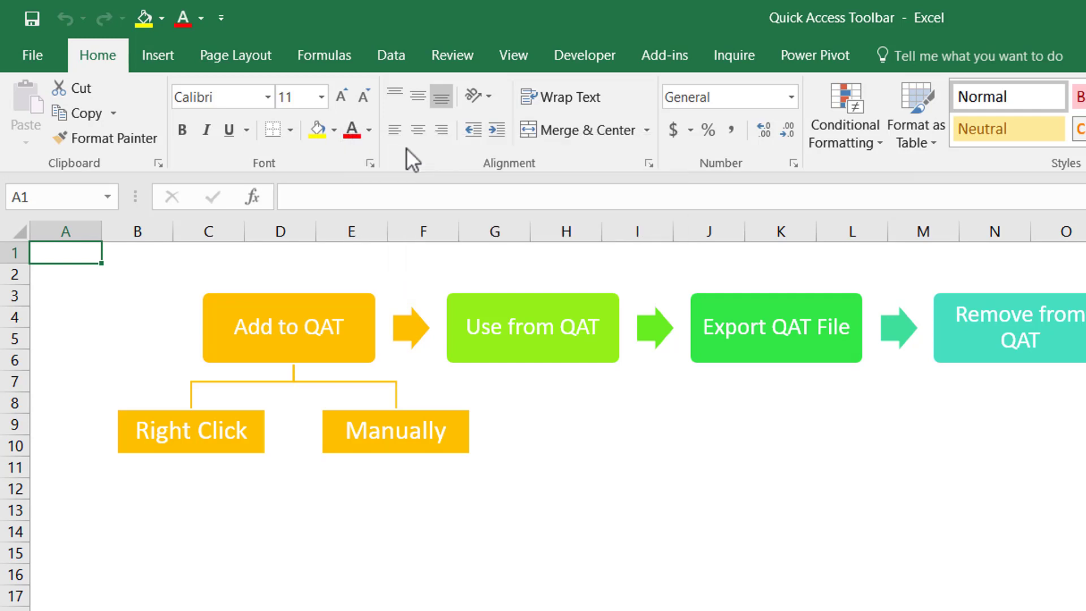
{"action": "left_click", "coordinate": [289, 131]}
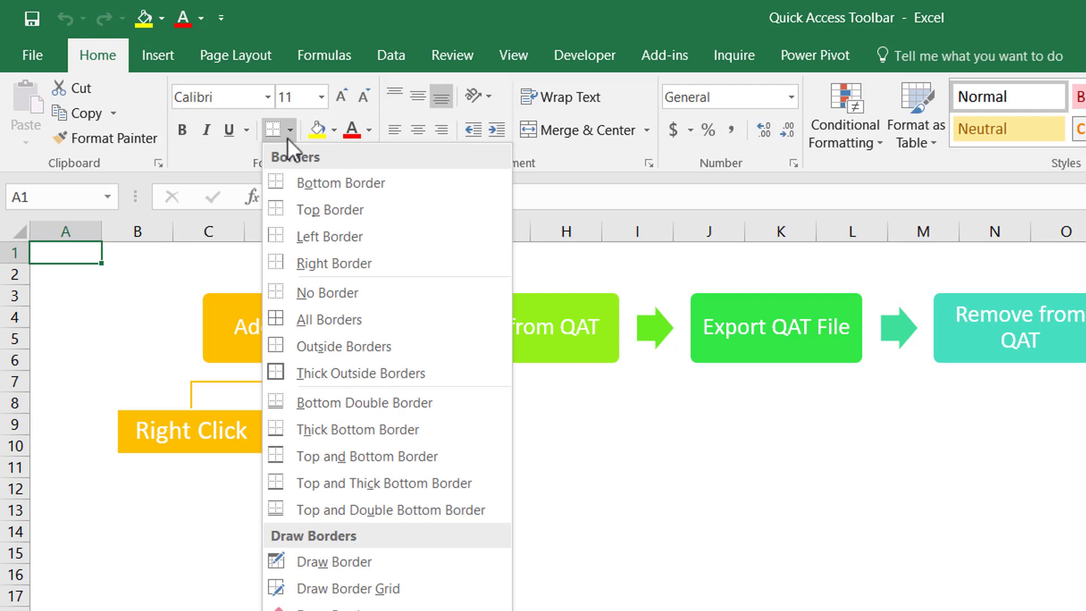
{"action": "right_click", "coordinate": [338, 313]}
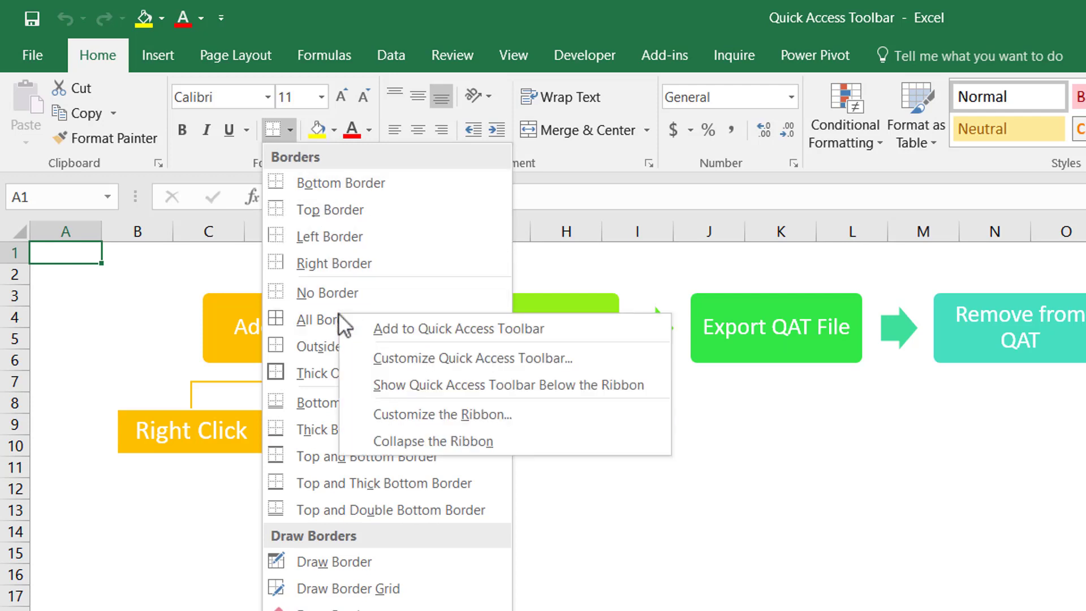
{"action": "left_click", "coordinate": [401, 323]}
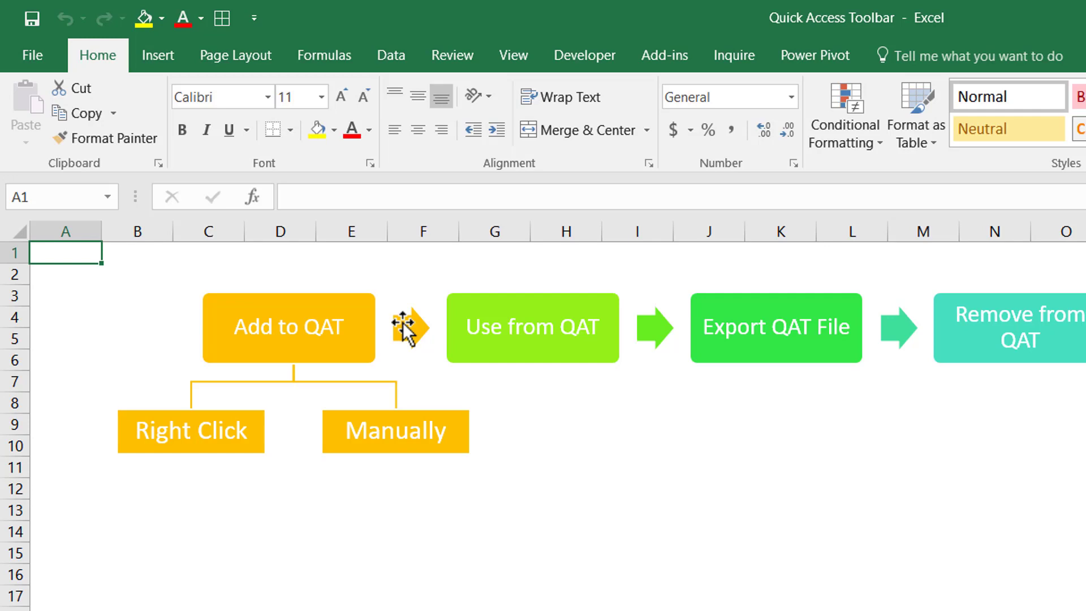
{"action": "left_click", "coordinate": [258, 25]}
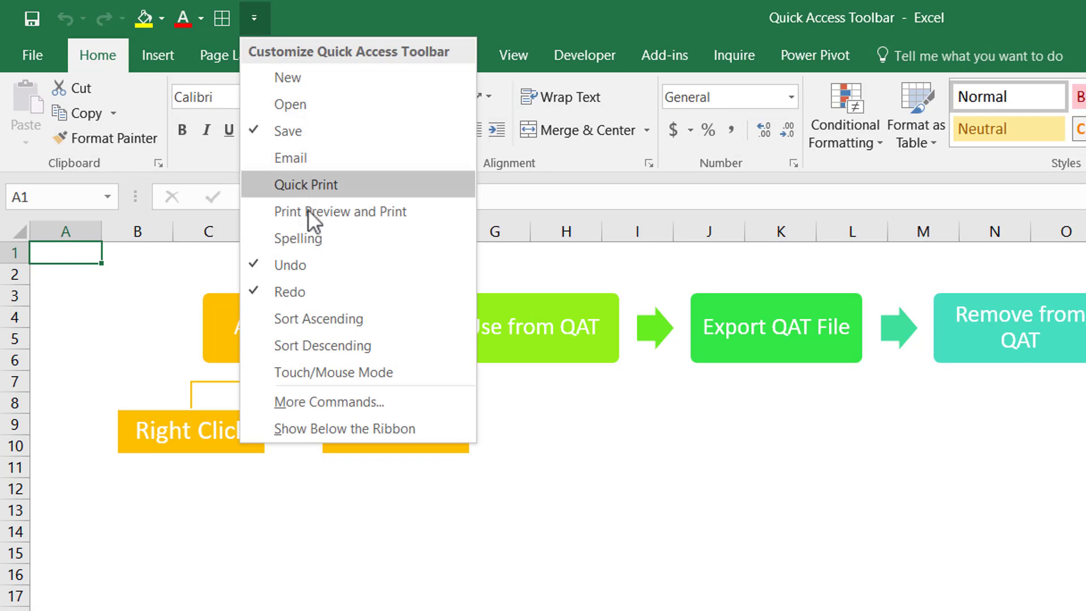
- Tick Sort Ascending in the toolbar customization list to add it to the Quick Access Toolbar
{"action": "left_click", "coordinate": [324, 322]}
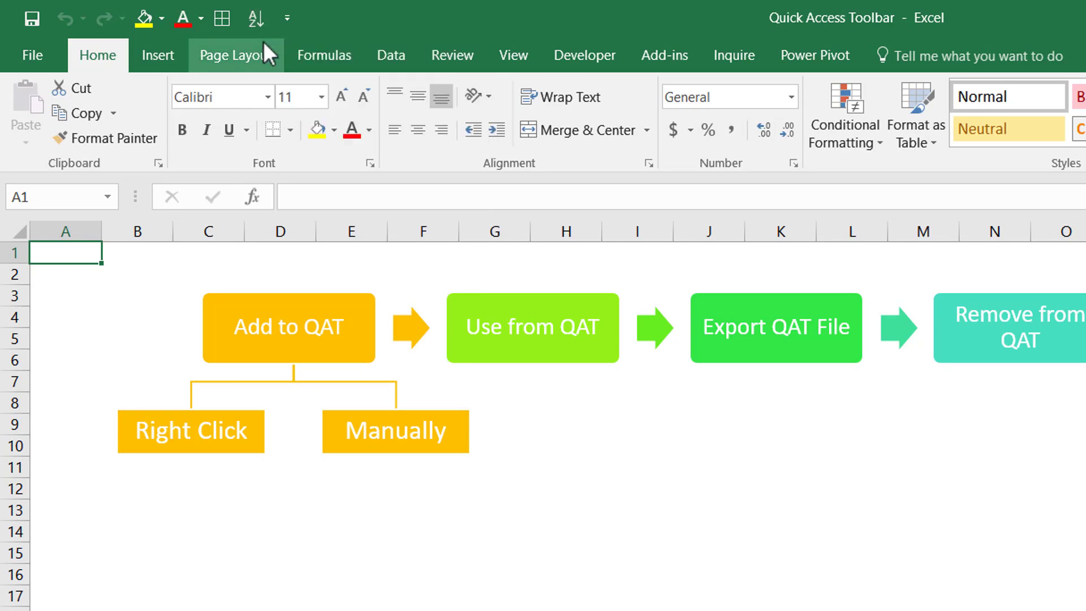
{"action": "left_click", "coordinate": [279, 28]}
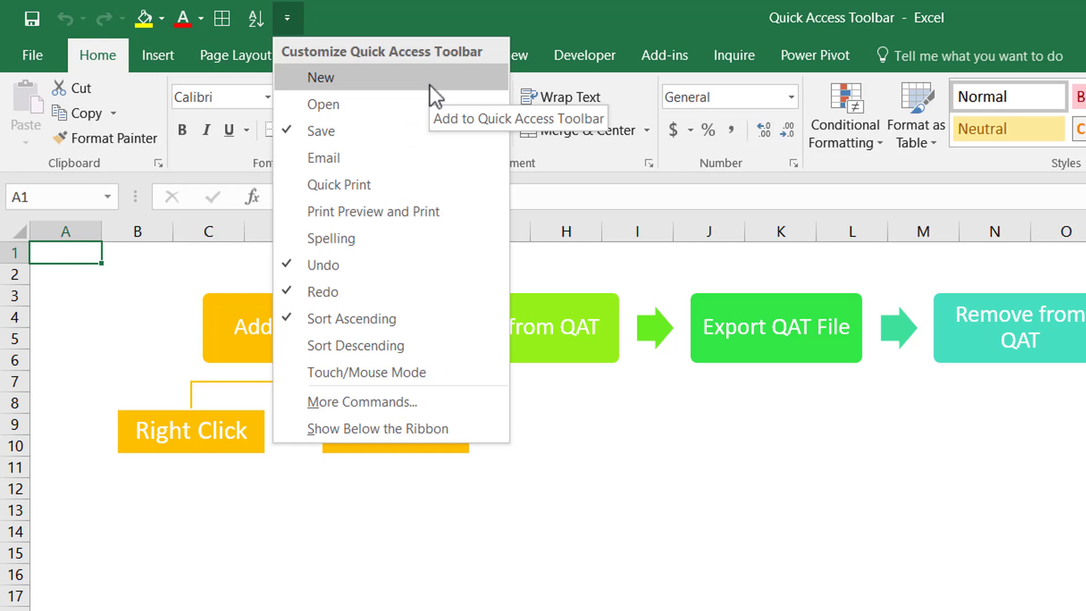
- In the Quick Access Toolbar options, switch to All Commands and add Paste and Keep Text Only
{"action": "left_click", "coordinate": [415, 398]}
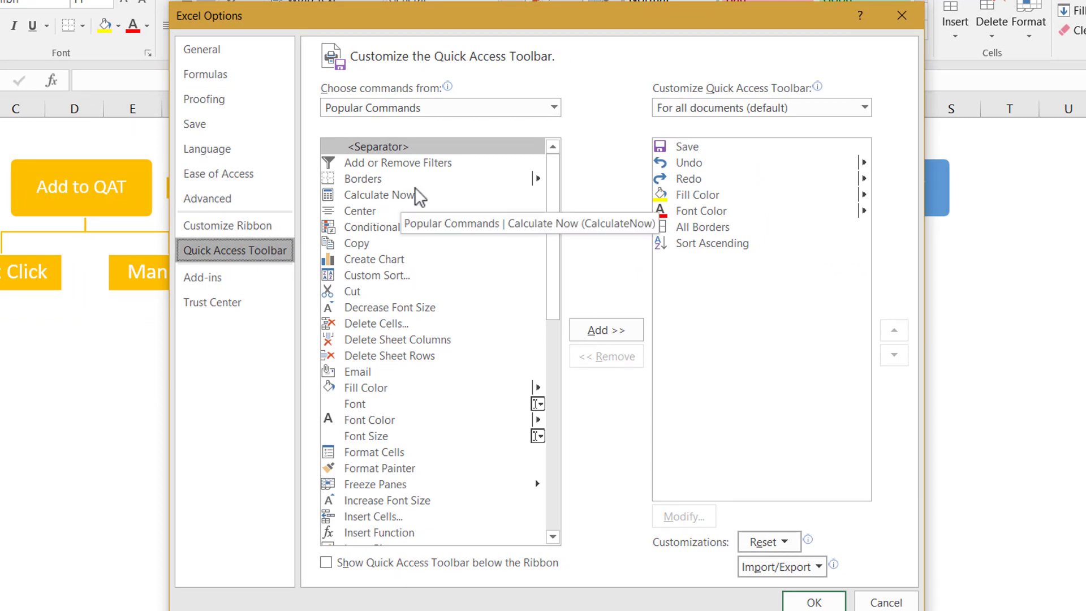
{"action": "left_click", "coordinate": [489, 109]}
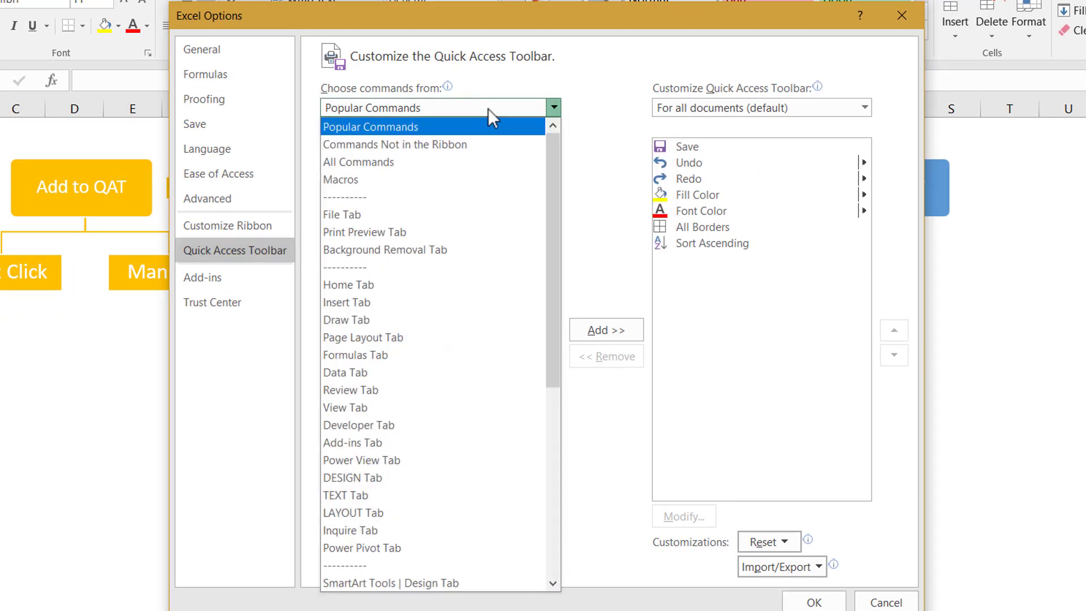
{"action": "left_click", "coordinate": [484, 159]}
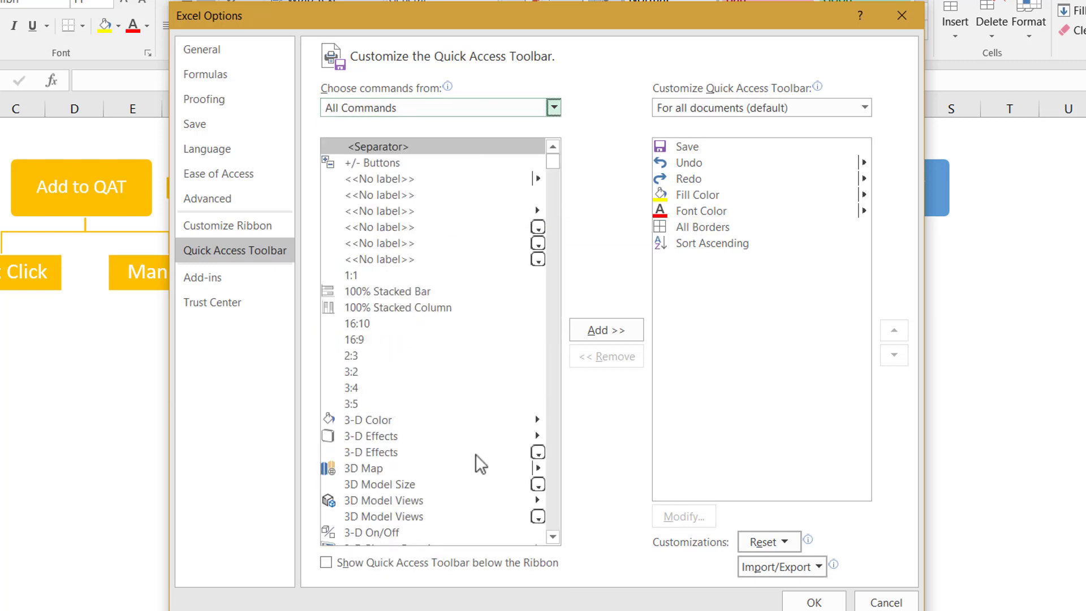
{"action": "left_click", "coordinate": [467, 388]}
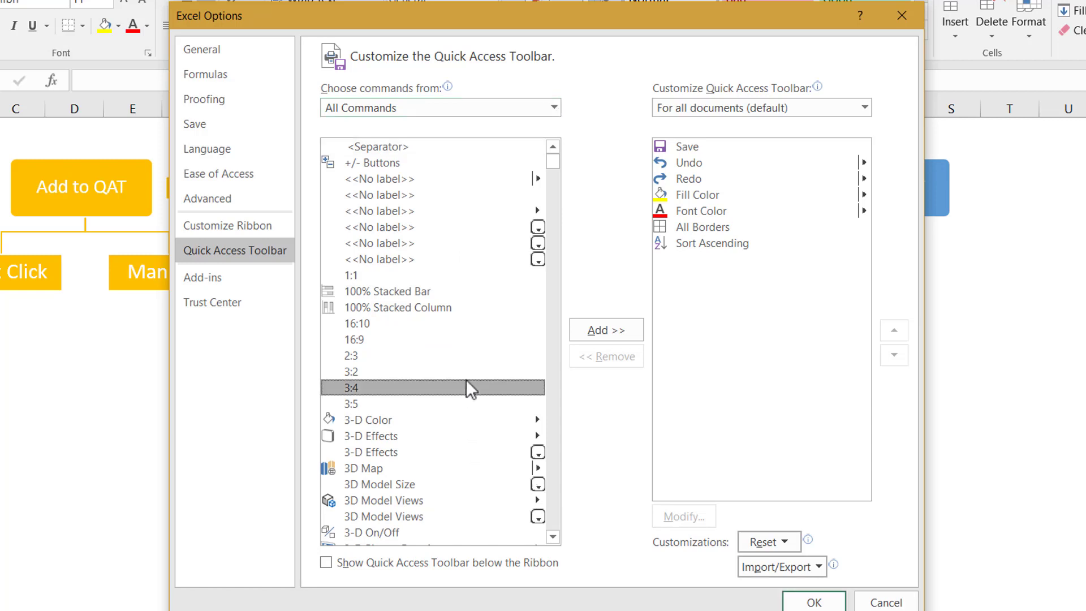
{"action": "key", "text": "p"}
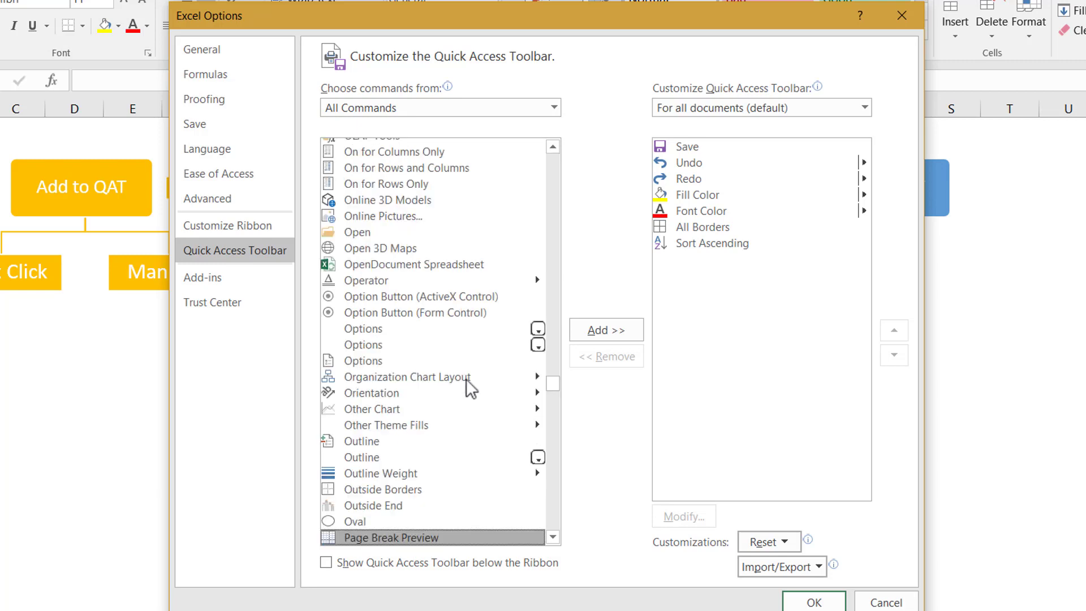
{"action": "scroll", "coordinate": [468, 333], "scroll_direction": "down", "scroll_amount": 5}
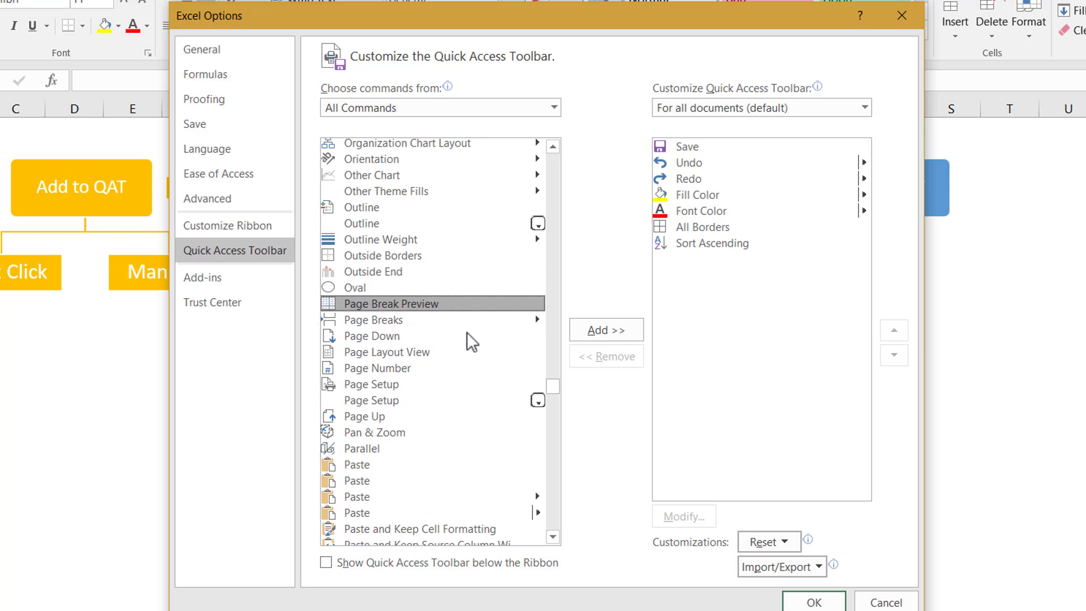
{"action": "scroll", "coordinate": [467, 334], "scroll_direction": "down", "scroll_amount": 4}
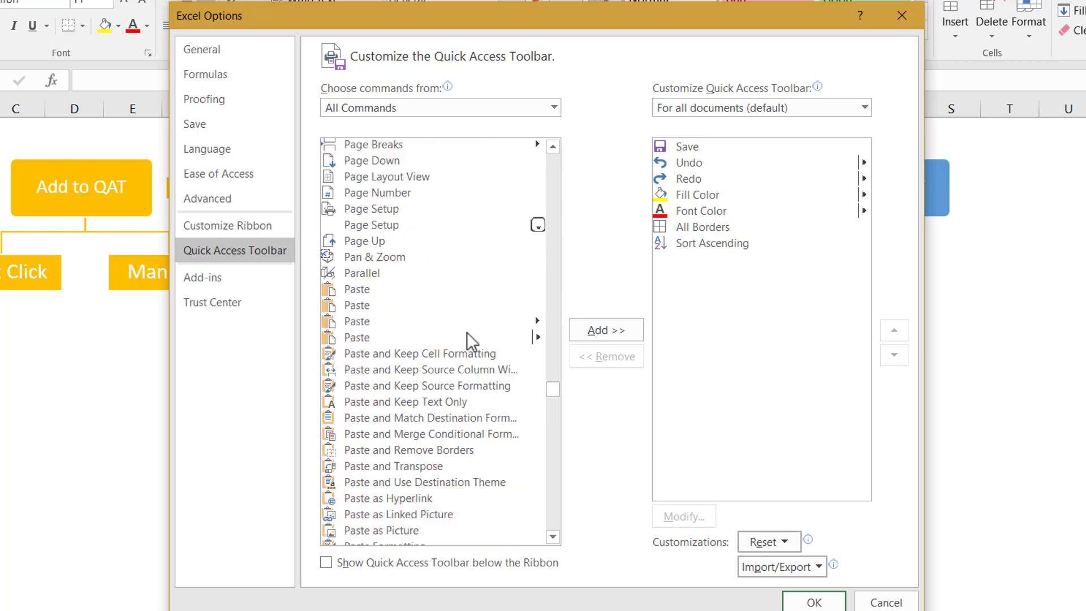
{"action": "left_click", "coordinate": [457, 403]}
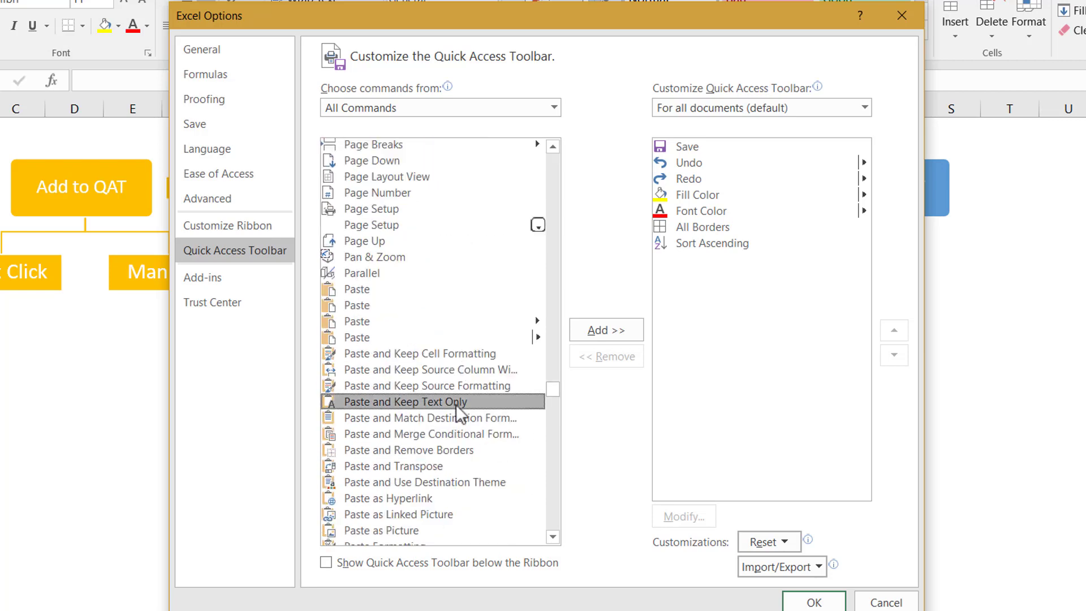
{"action": "left_click", "coordinate": [597, 332]}
- Add Paste Values and Pen to the toolbar's command list
{"action": "scroll", "coordinate": [482, 371], "scroll_direction": "down", "scroll_amount": 1}
{"action": "scroll", "coordinate": [482, 371], "scroll_direction": "down", "scroll_amount": 2}
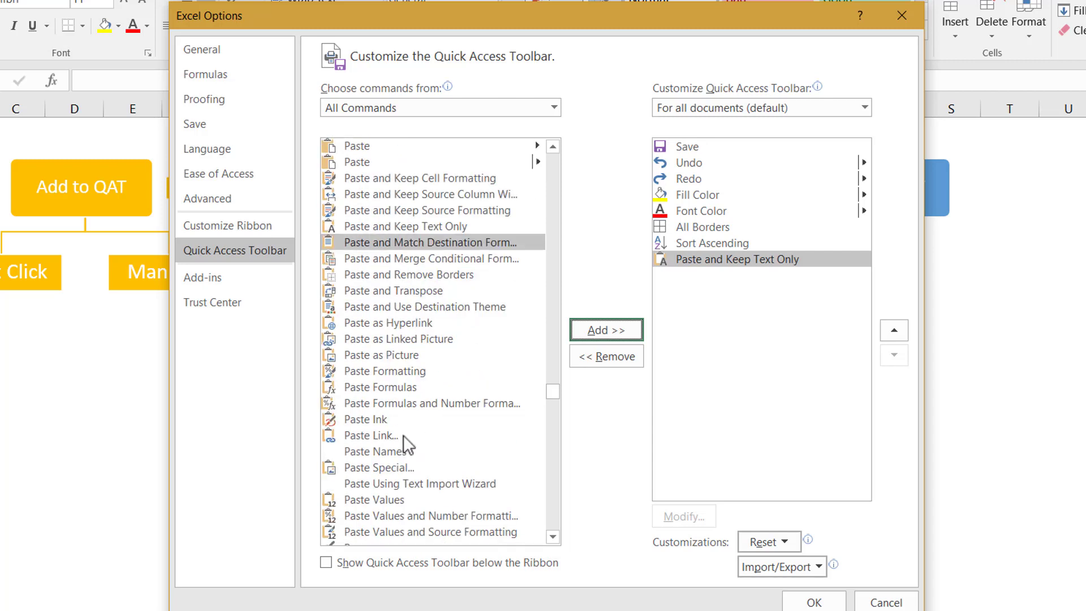
{"action": "left_click", "coordinate": [406, 496]}
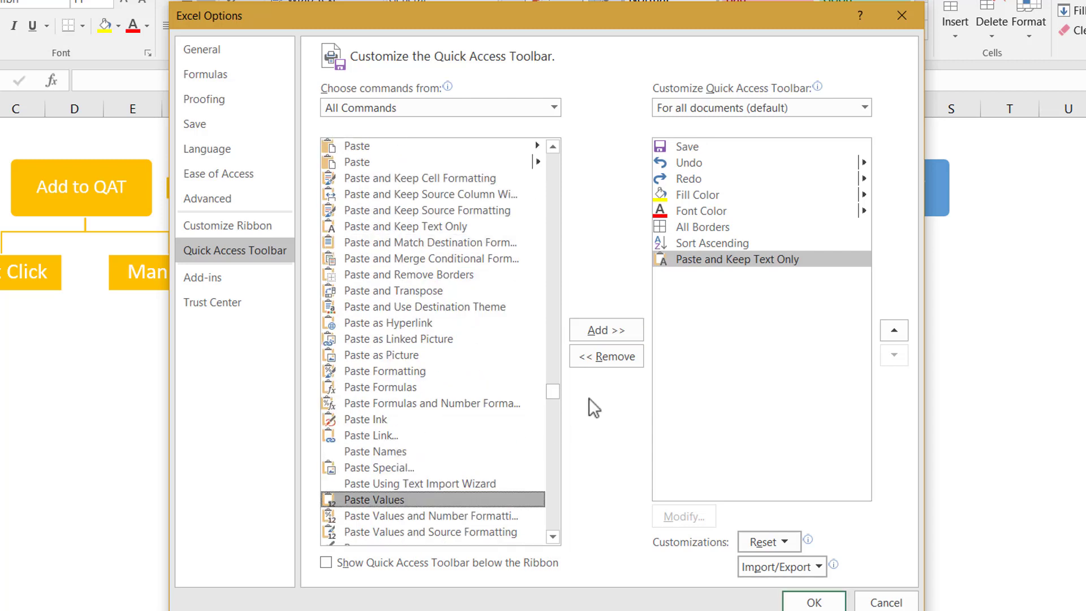
{"action": "left_click", "coordinate": [622, 329]}
{"action": "scroll", "coordinate": [421, 182], "scroll_direction": "down", "scroll_amount": 5}
{"action": "left_click", "coordinate": [391, 314]}
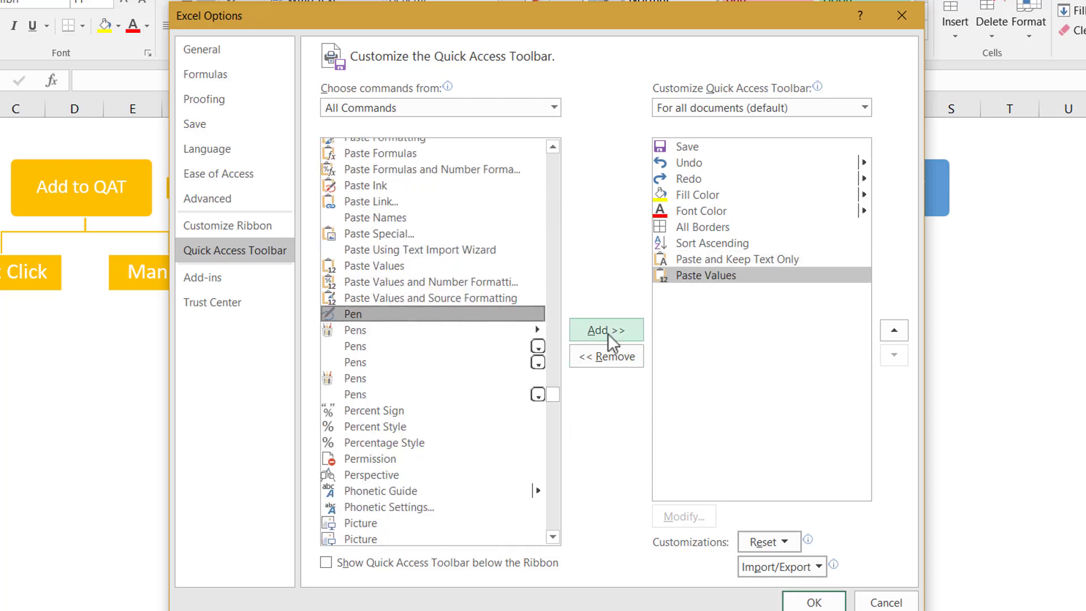
{"action": "left_click", "coordinate": [607, 331]}
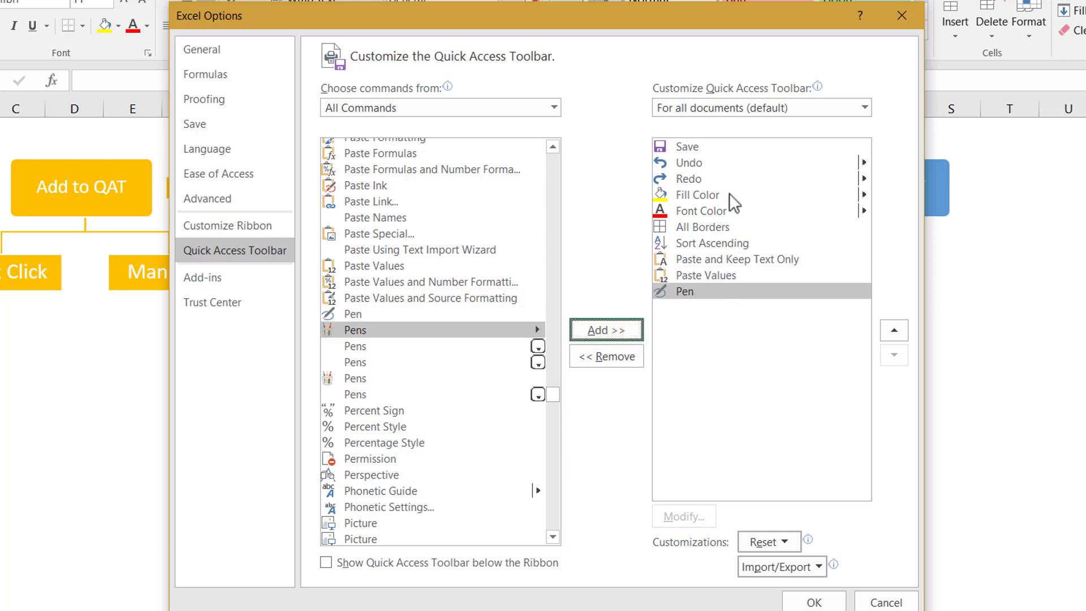
- Remove Pen from the toolbar list, then move Undo below Redo and back again
{"action": "left_click", "coordinate": [621, 362]}
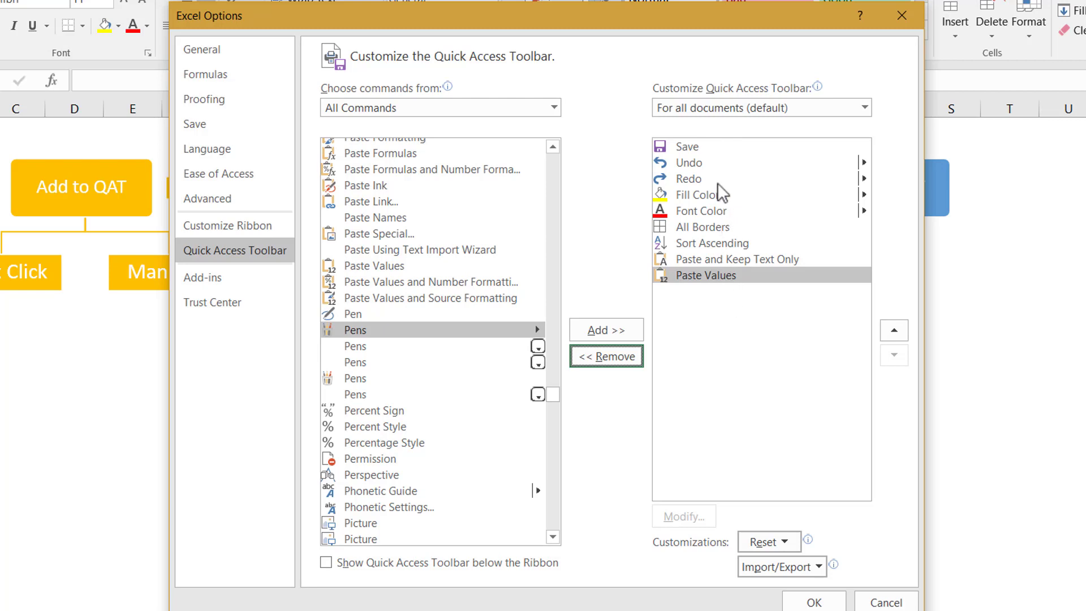
{"action": "left_click", "coordinate": [712, 165]}
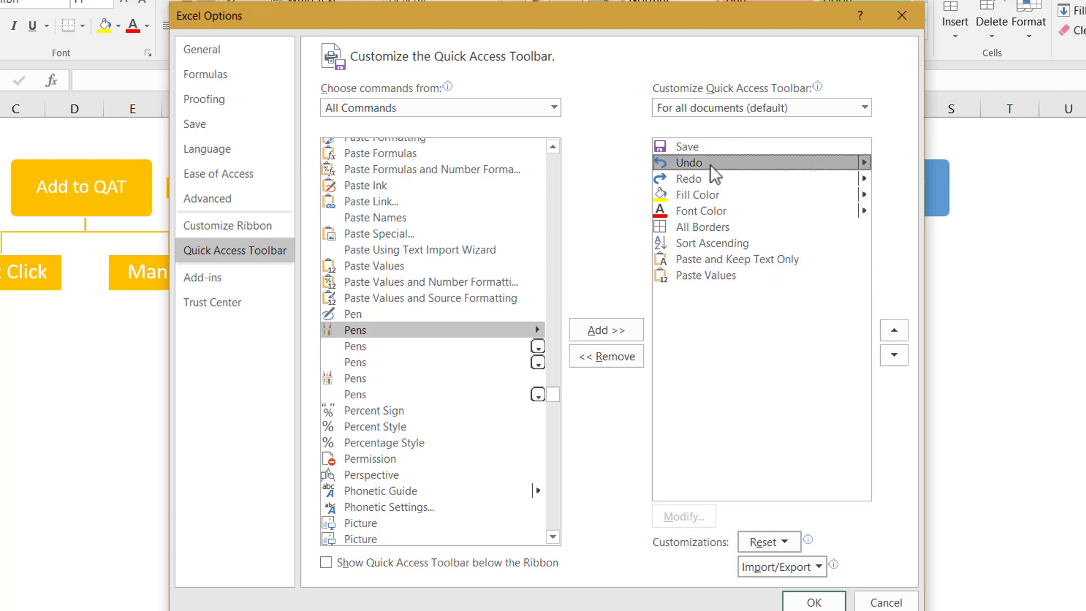
{"action": "left_click", "coordinate": [896, 358]}
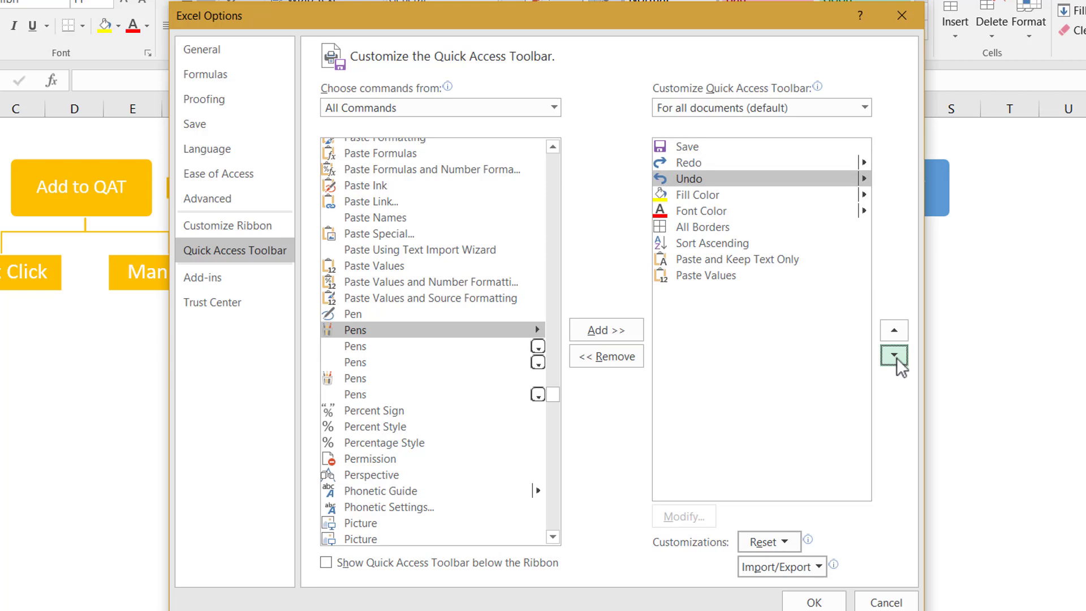
{"action": "left_click", "coordinate": [899, 335]}
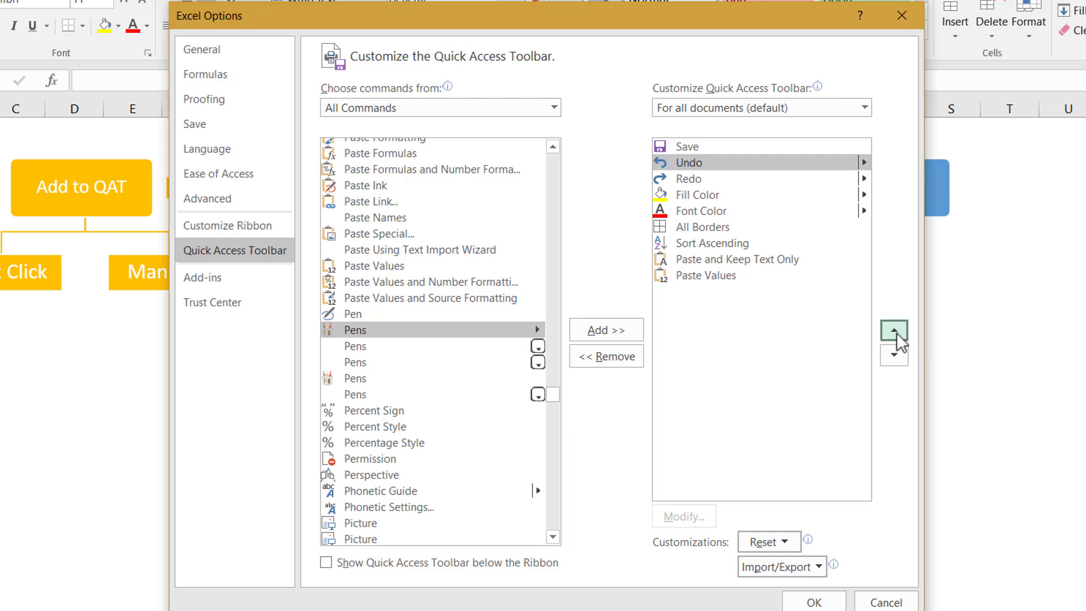
- Move Fill Color five places down the toolbar command list and confirm with OK
{"action": "left_click", "coordinate": [713, 196]}
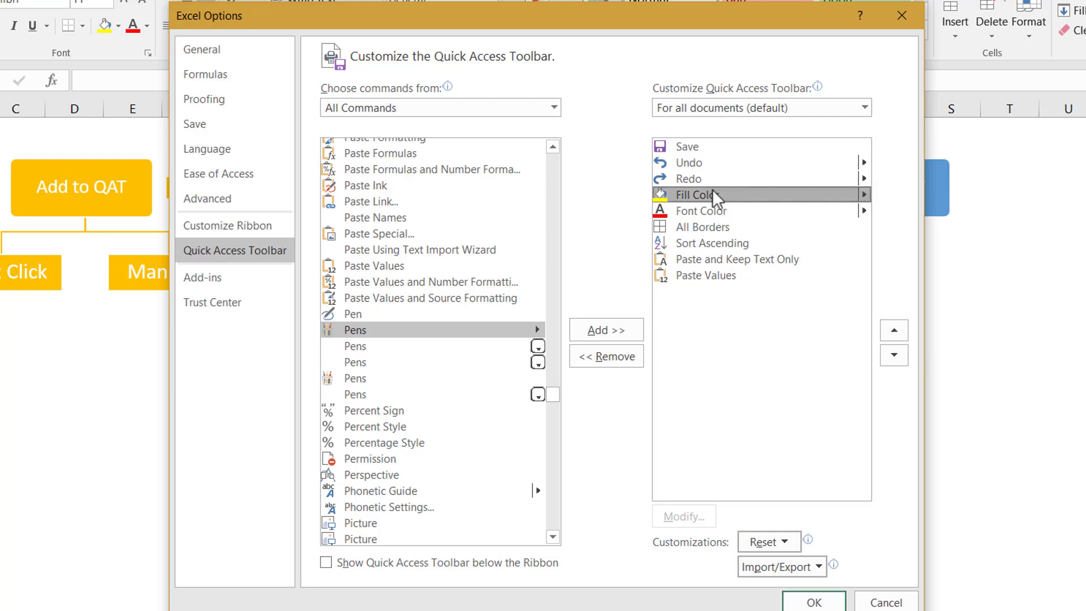
{"action": "left_click", "coordinate": [894, 357]}
{"action": "left_click", "coordinate": [894, 356]}
{"action": "left_click", "coordinate": [894, 356]}
{"action": "left_click", "coordinate": [894, 356]}
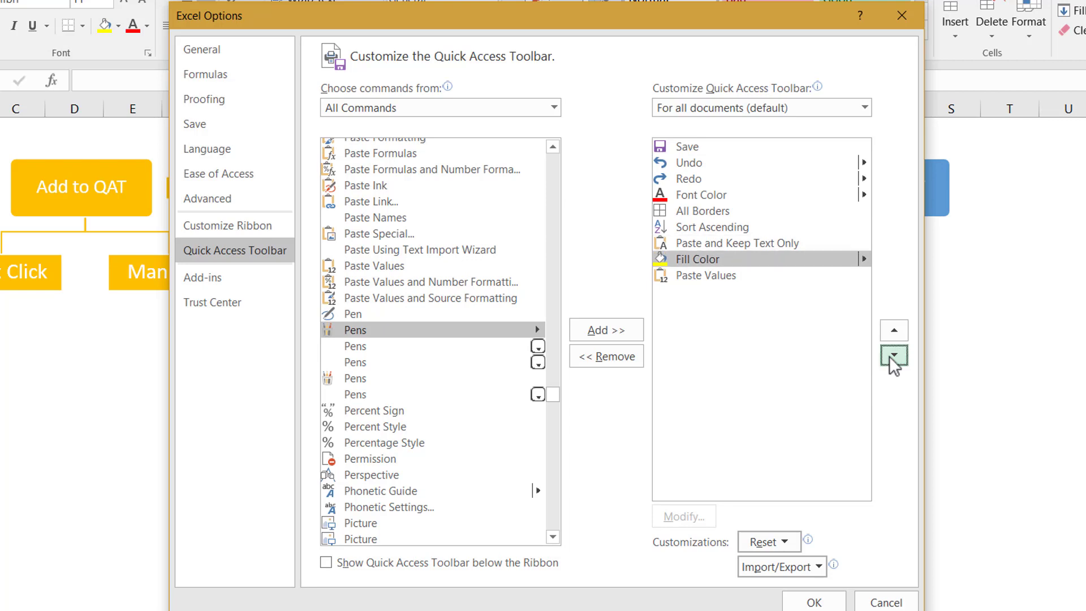
{"action": "left_click", "coordinate": [894, 356]}
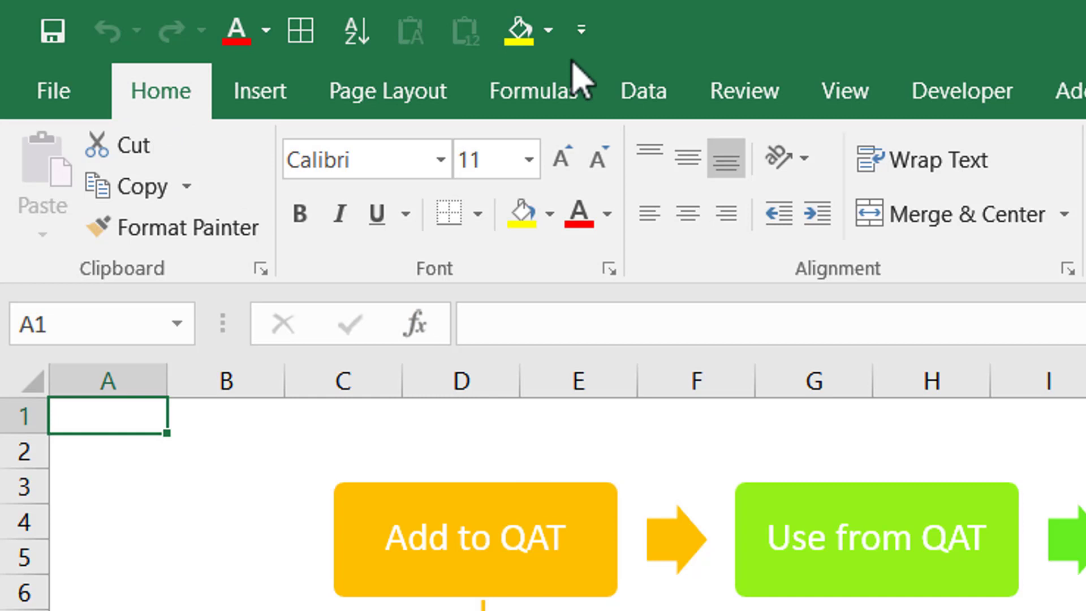
{"action": "right_click", "coordinate": [519, 33]}
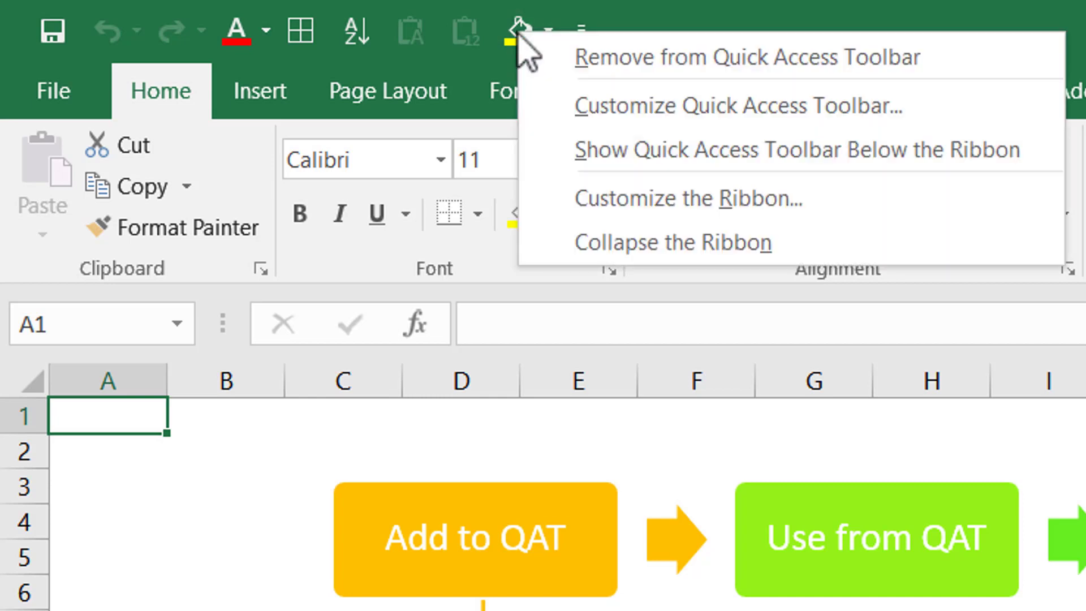
{"action": "left_click", "coordinate": [572, 59]}
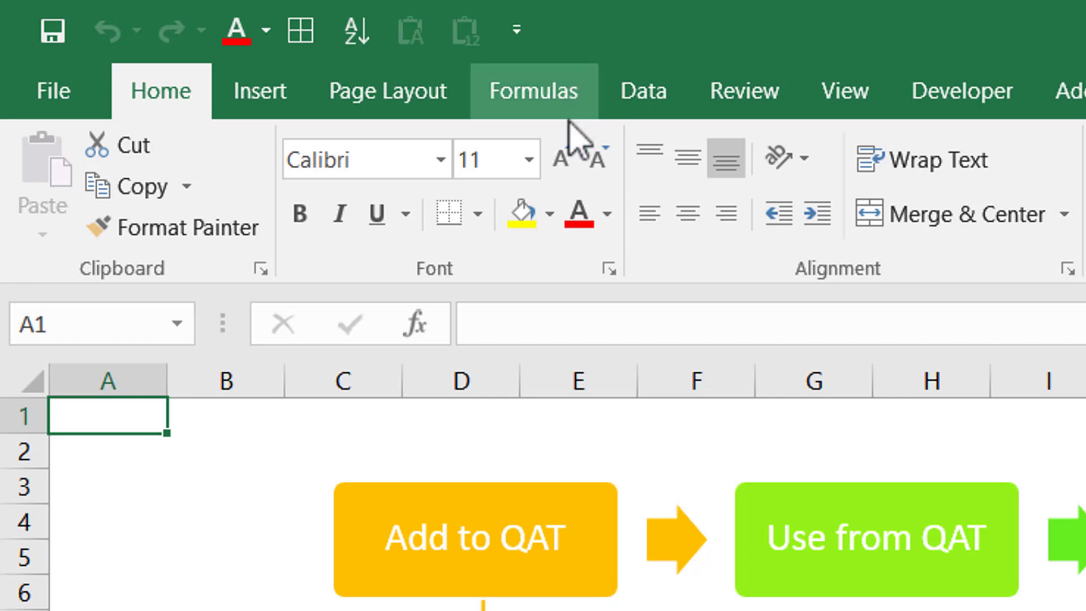
{"action": "right_click", "coordinate": [536, 218]}
{"action": "left_click", "coordinate": [599, 238]}
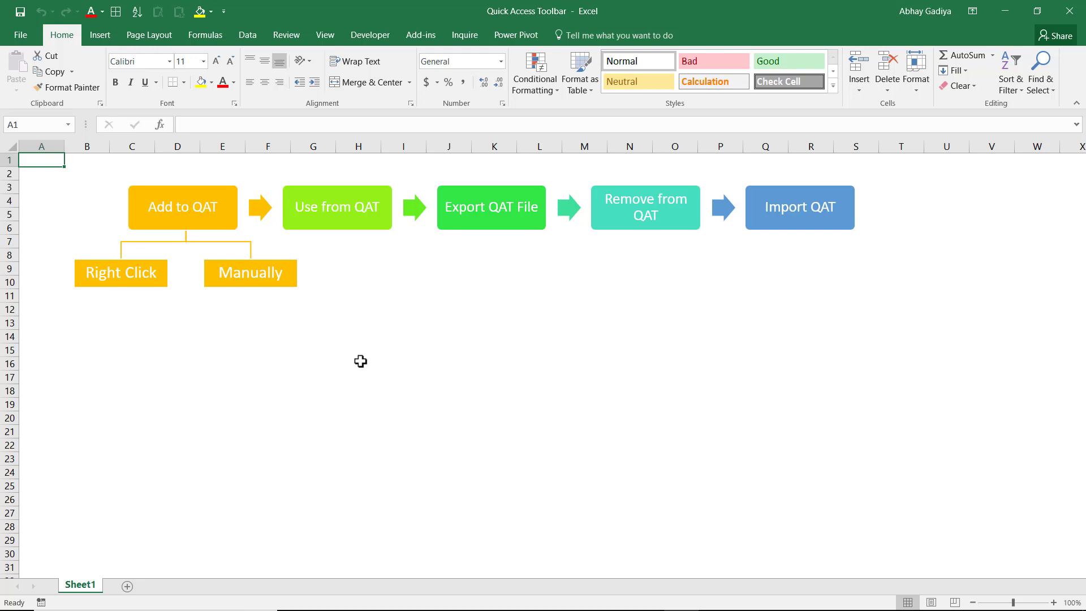
- Select H10:M19 and apply All Borders to it from the Quick Access Toolbar
{"action": "left_click_drag", "start_coordinate": [376, 280], "coordinate": [590, 402]}
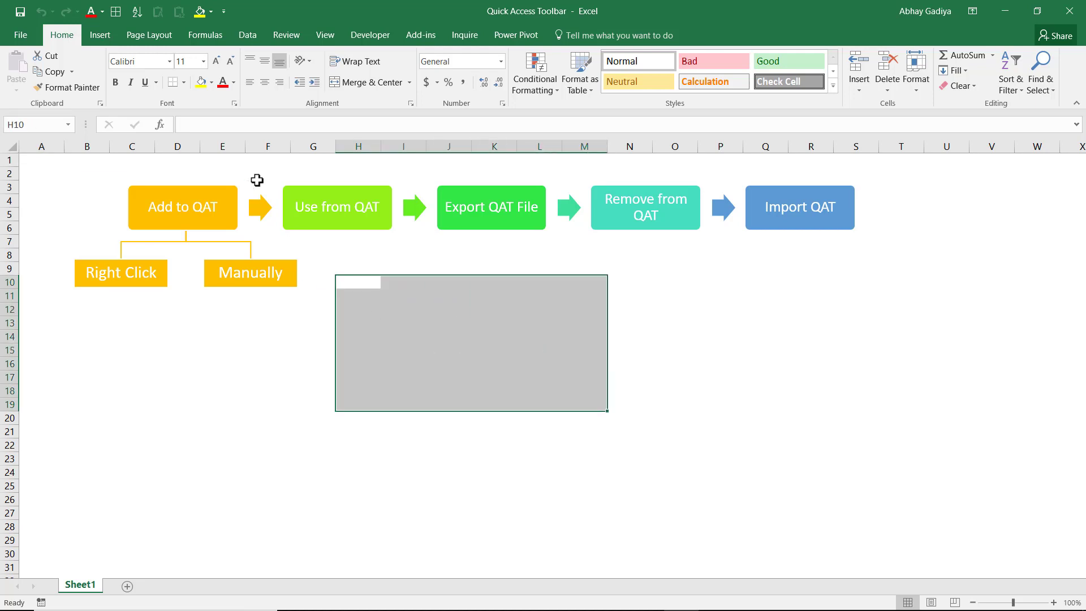
{"action": "left_click", "coordinate": [116, 15]}
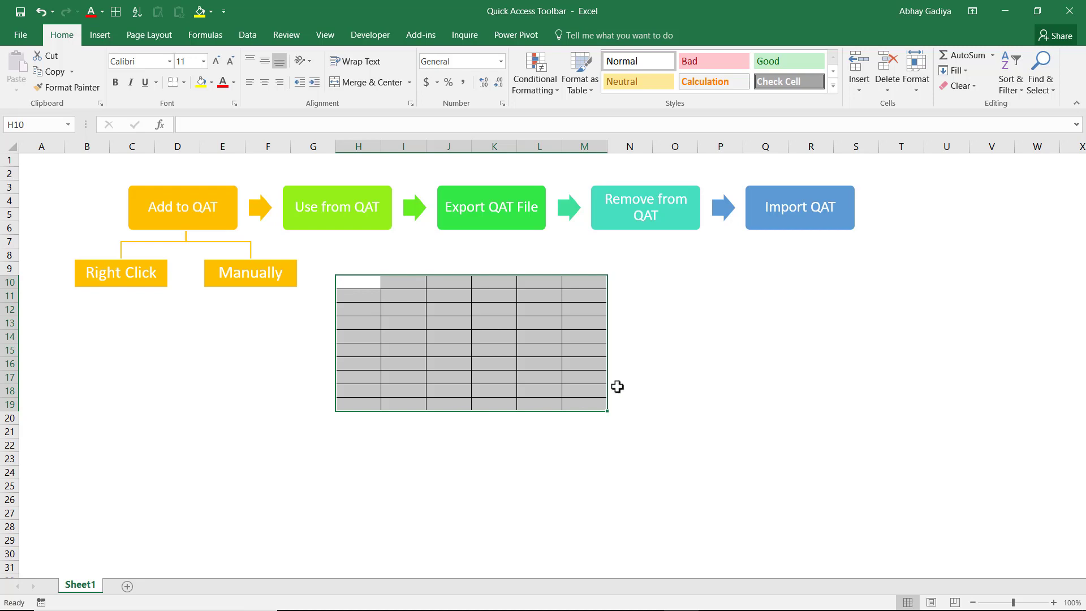
{"action": "left_click", "coordinate": [750, 308]}
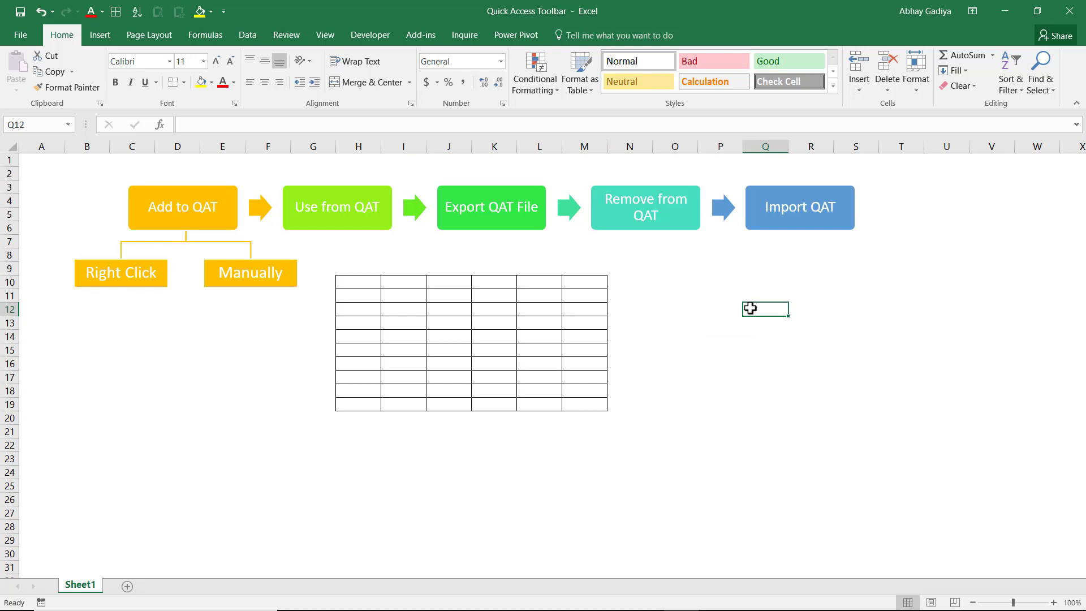
- Enter 'Paste values' in Q12, put =Q12 in Q14, and copy Q14
{"action": "type", "text": "Paster"}
{"action": "key", "text": "BackSpace"}
{"action": "type", "text": "values"}
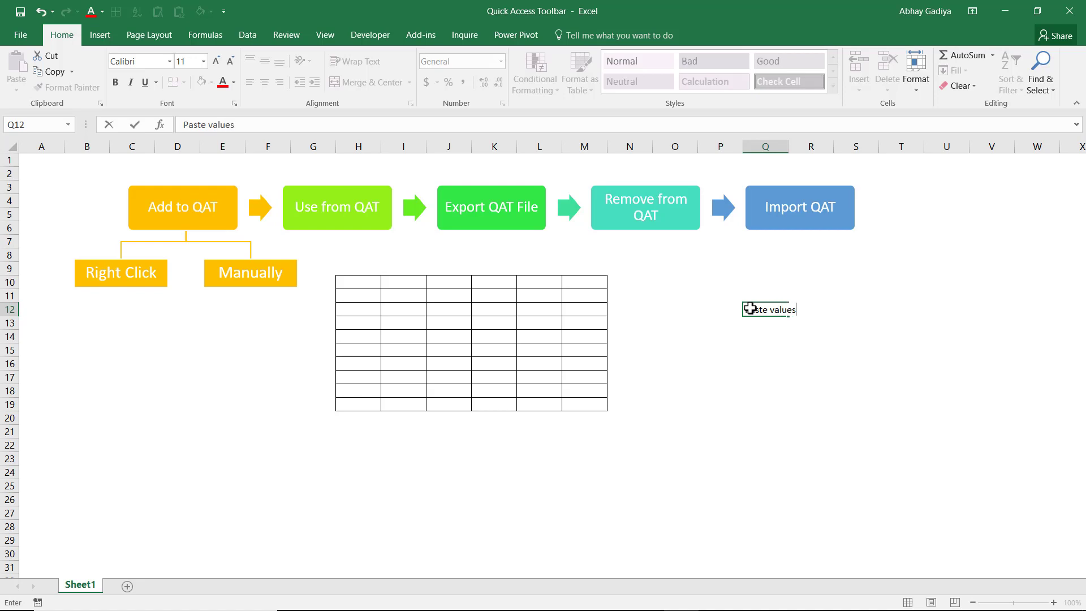
{"action": "key", "text": "Return"}
{"action": "key", "text": "Return"}
{"action": "type", "text": "="}
{"action": "left_click", "coordinate": [750, 309]}
{"action": "key", "text": "Return"}
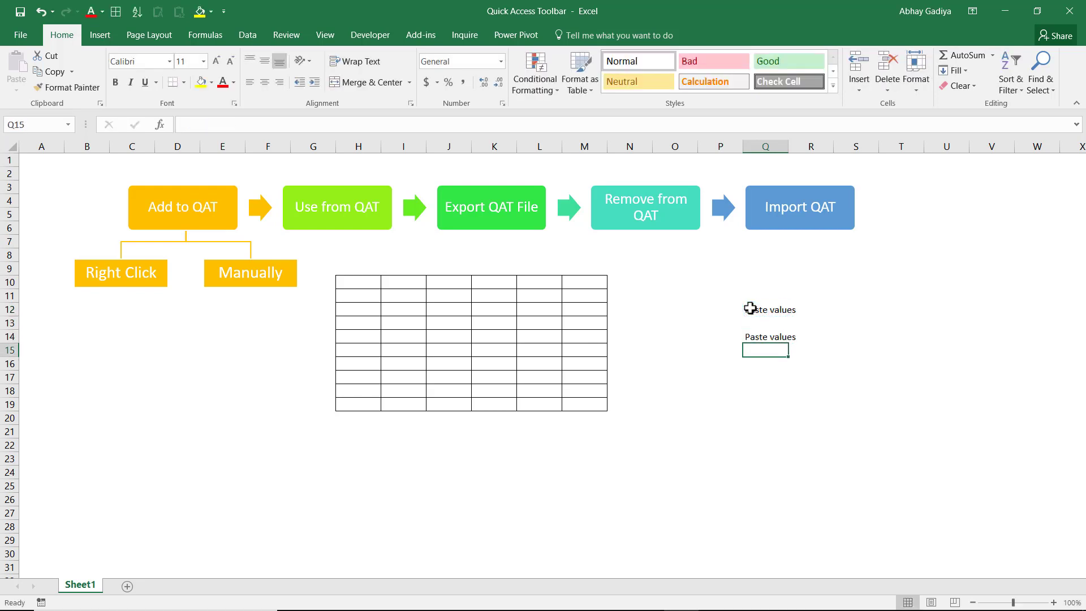
{"action": "left_click", "coordinate": [768, 340]}
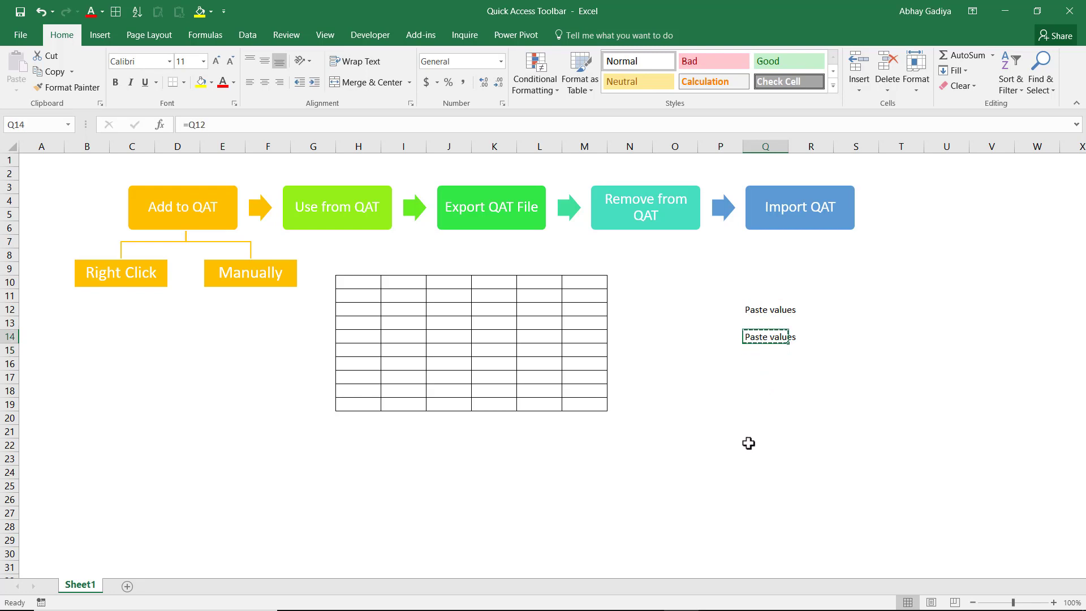
{"action": "key", "text": "ctrl+c"}
{"action": "left_click", "coordinate": [674, 376]}
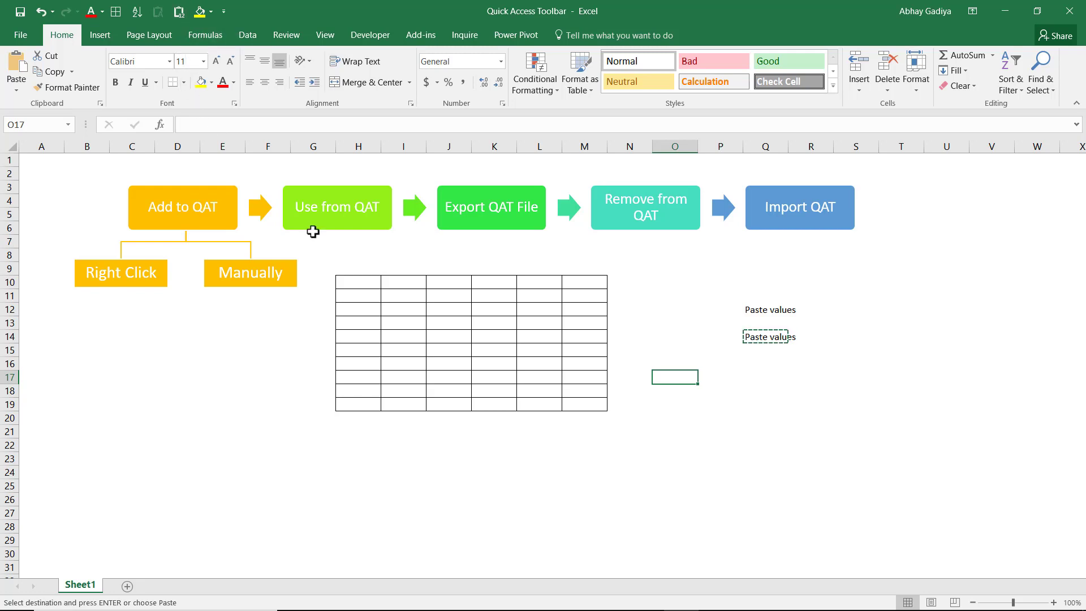
- Paste Q14 as values into O17 and R16 with the Alt+8 toolbar shortcut, then copy R16
{"action": "key", "text": "alt"}
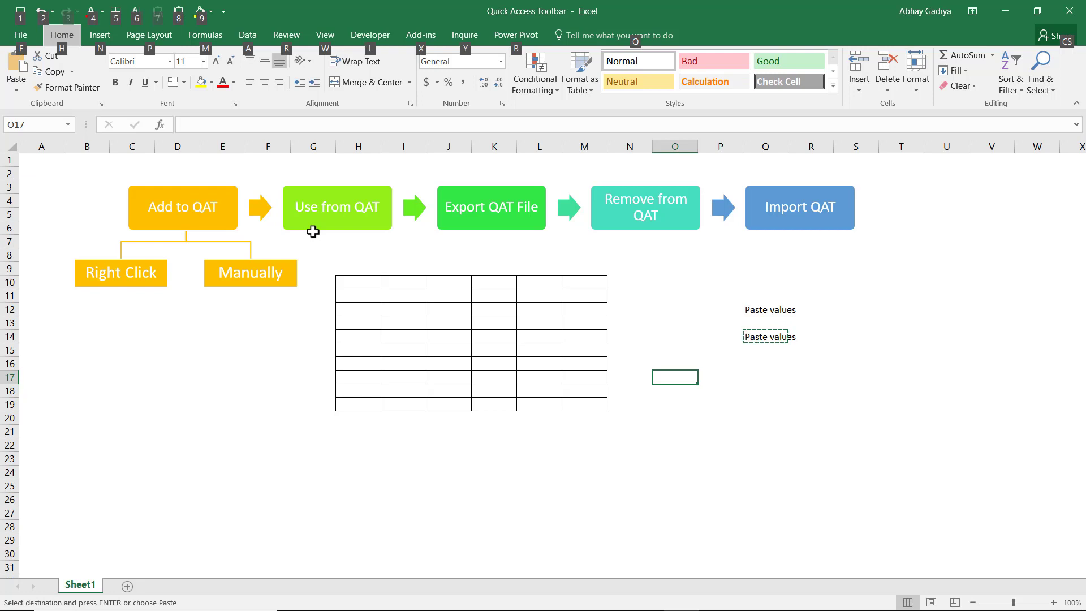
{"action": "key", "text": "8"}
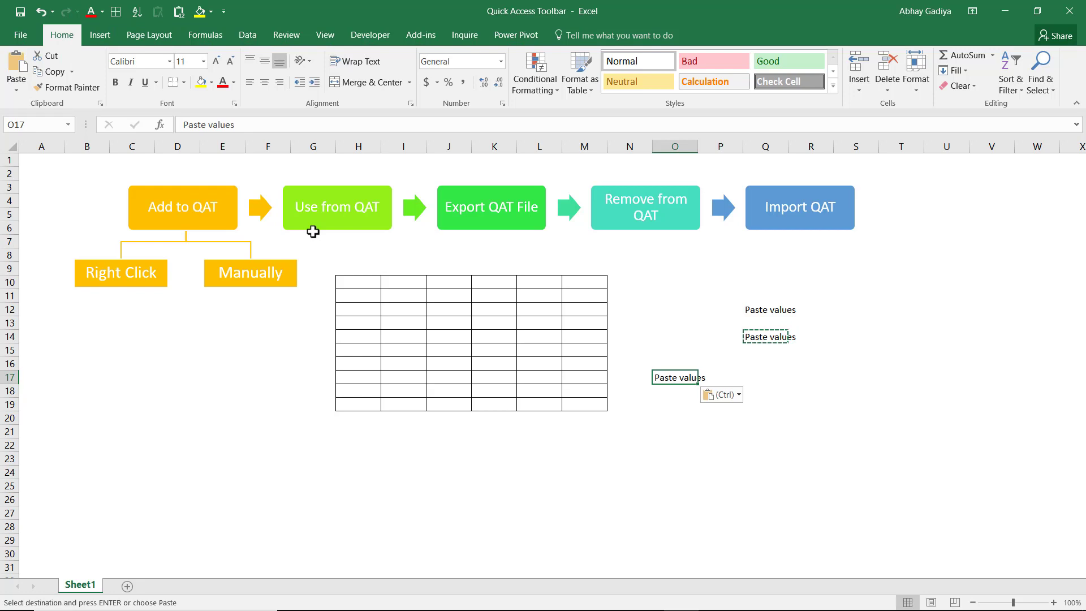
{"action": "left_click", "coordinate": [807, 366]}
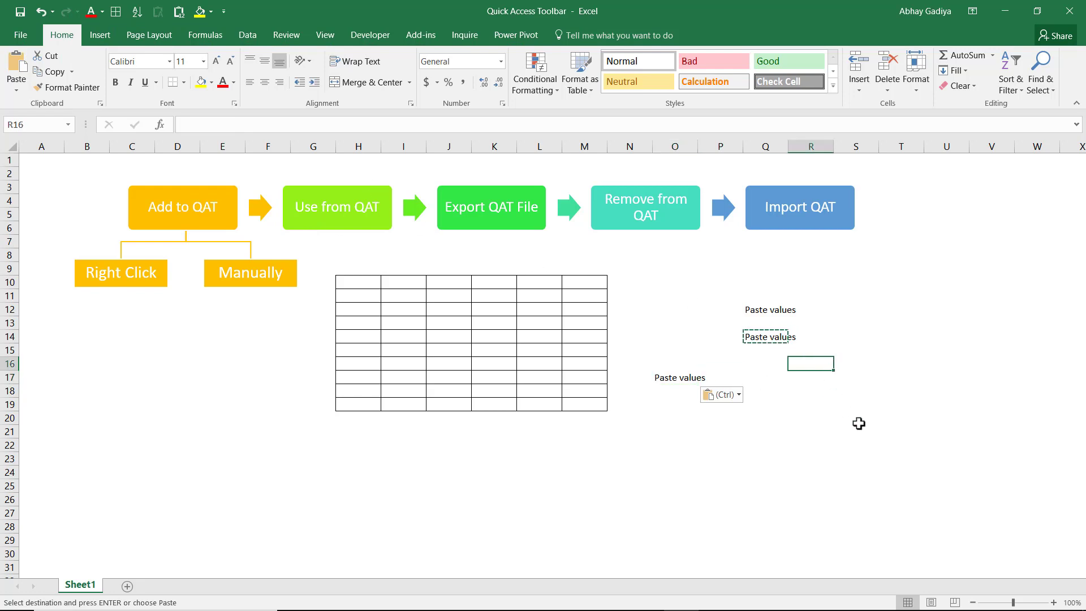
{"action": "key", "text": "alt"}
{"action": "key", "text": "8"}
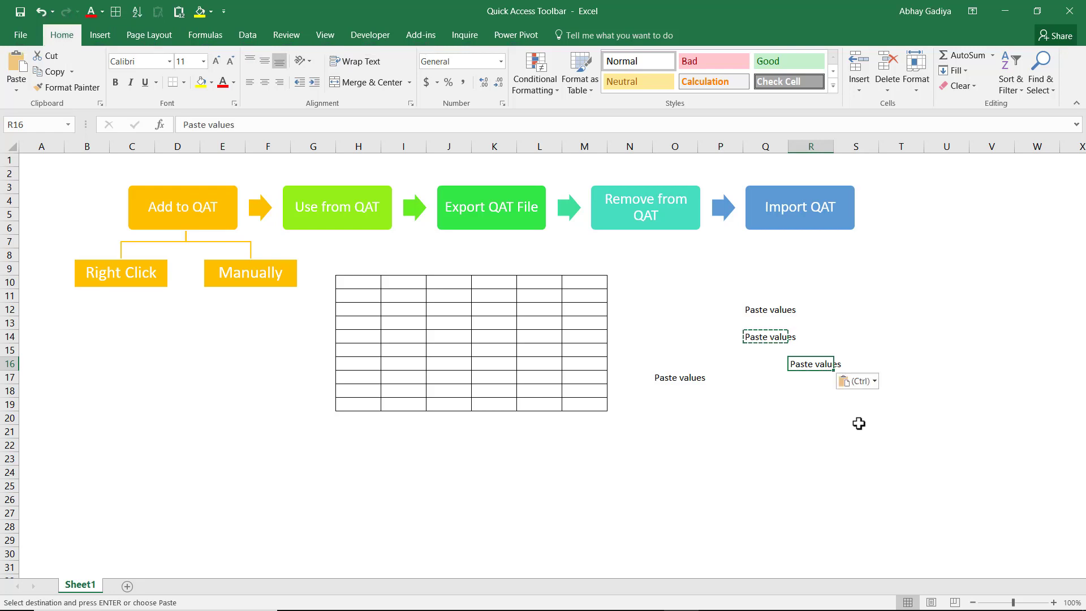
{"action": "key", "text": "Escape"}
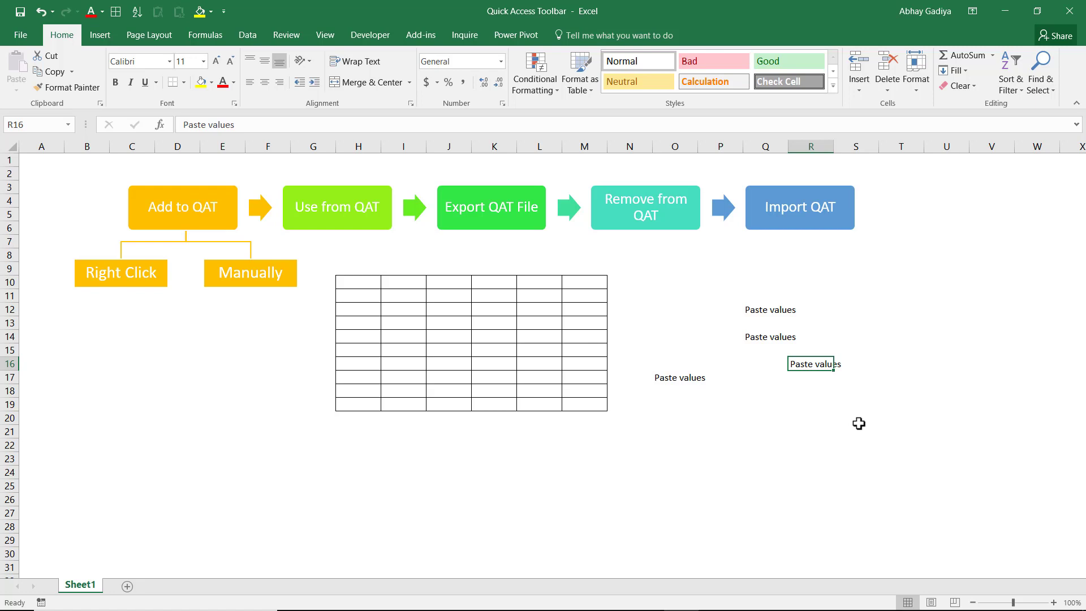
{"action": "key", "text": "ctrl+c"}
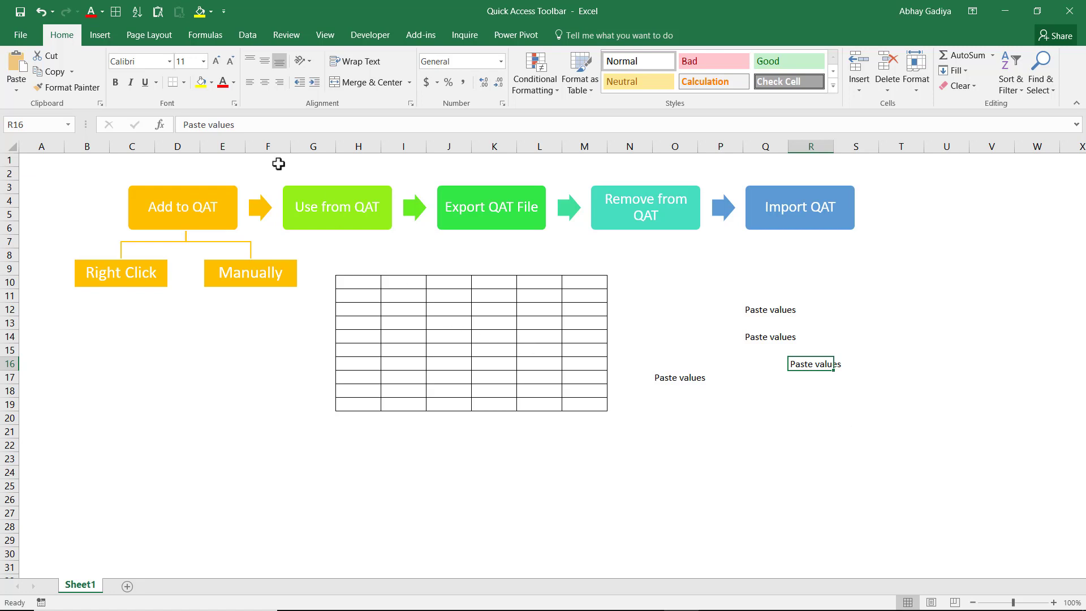
- Export all customizations as Excel Customizations.exportedUI into the QAT folder
{"action": "left_click", "coordinate": [223, 15]}
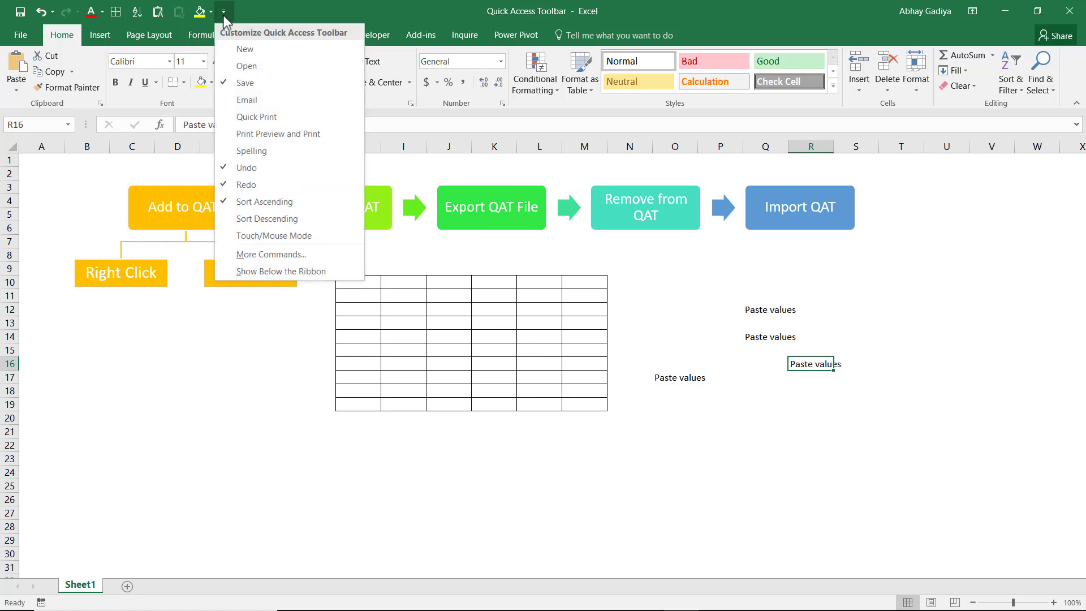
{"action": "left_click", "coordinate": [309, 259]}
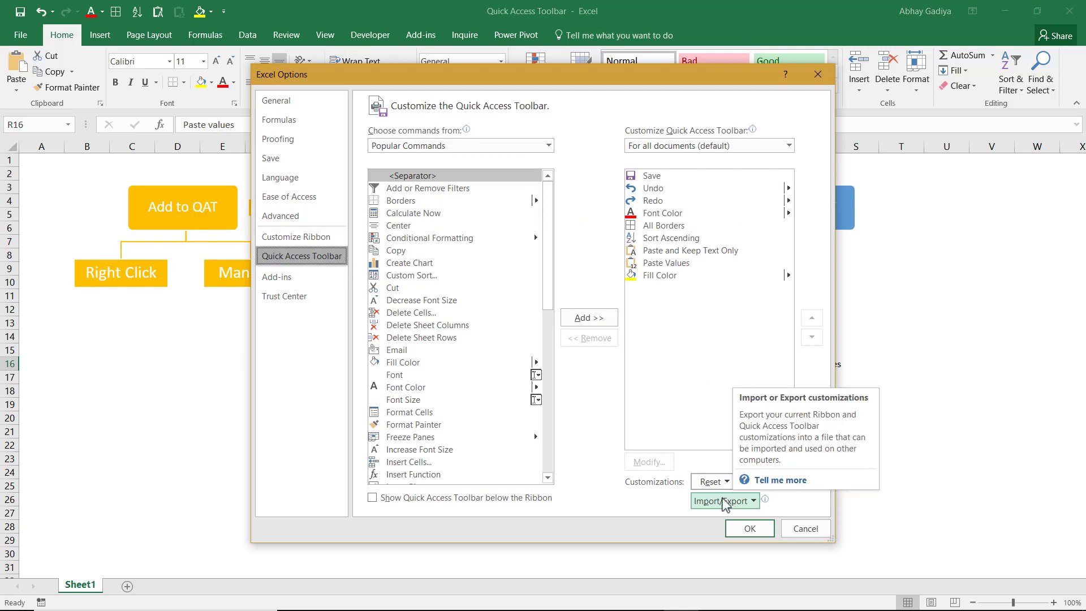
{"action": "left_click", "coordinate": [736, 509]}
{"action": "left_click", "coordinate": [736, 536]}
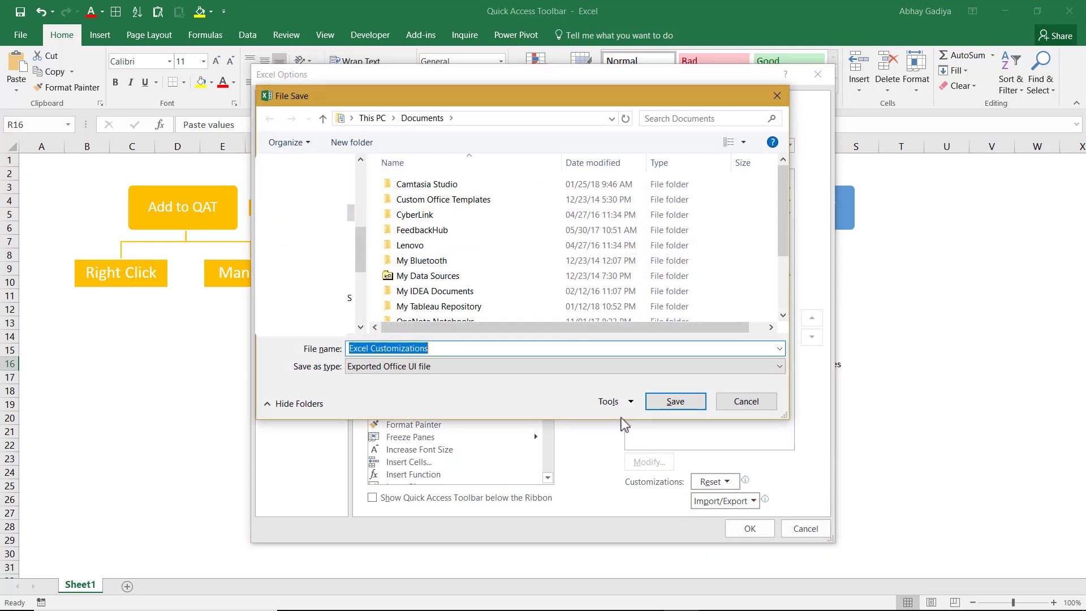
{"action": "left_click", "coordinate": [509, 117]}
{"action": "key", "text": "ctrl+v"}
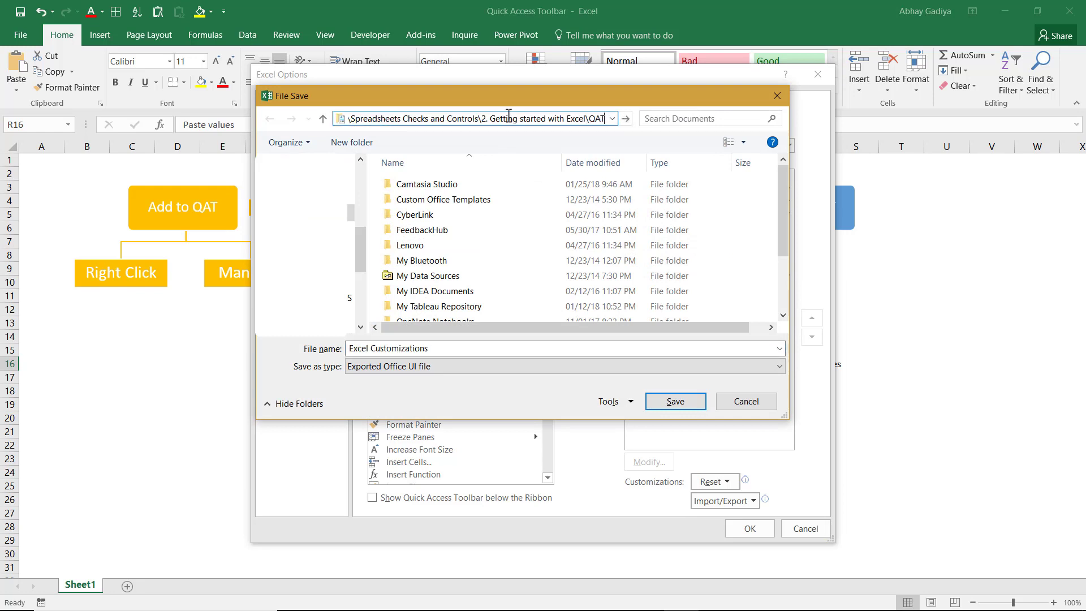
{"action": "key", "text": "Return"}
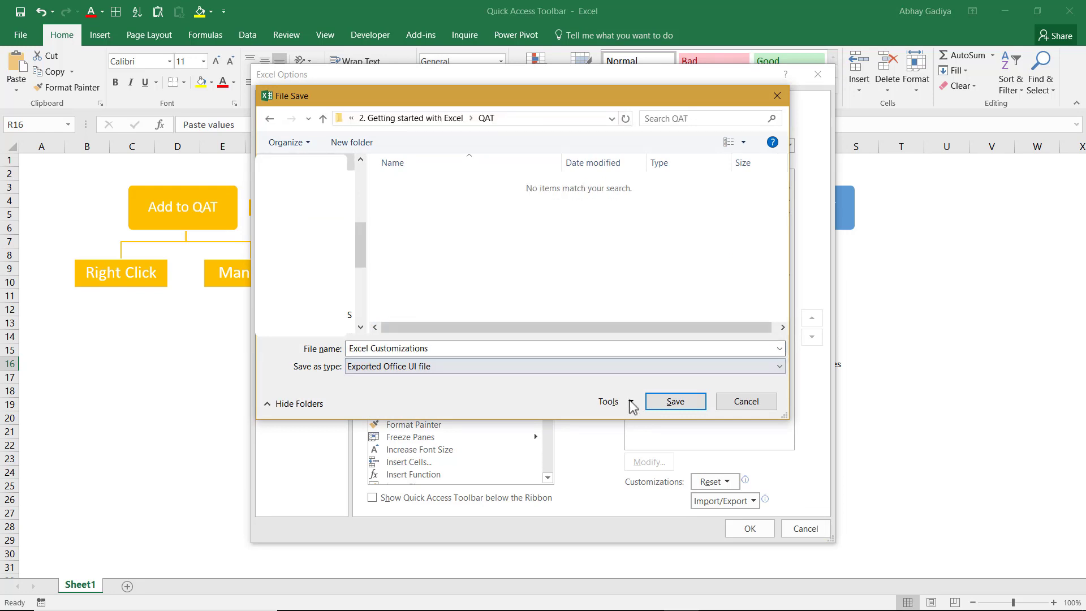
{"action": "left_click", "coordinate": [679, 404]}
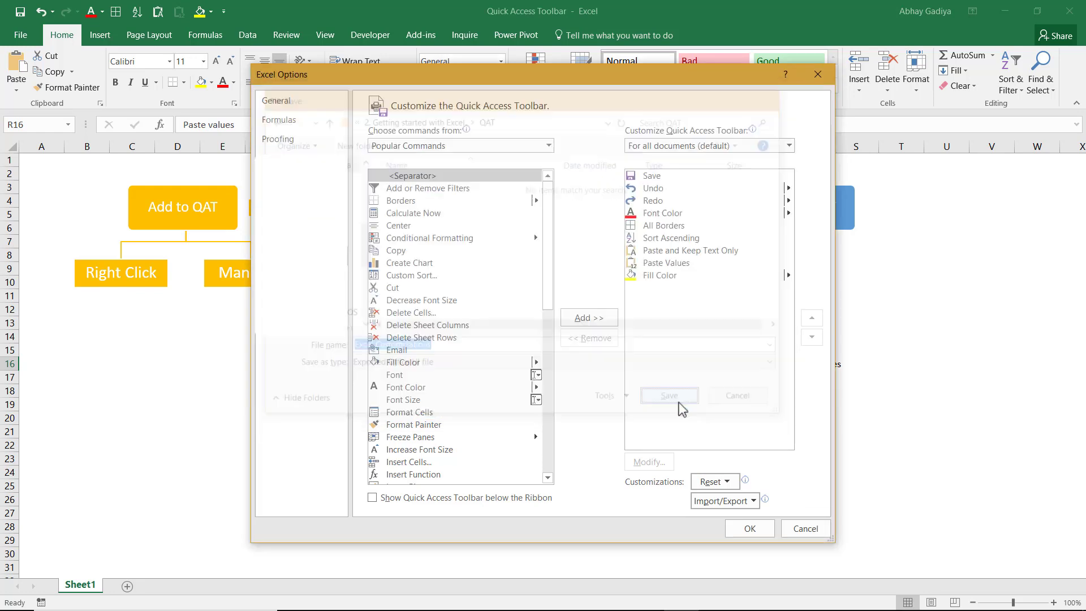
{"action": "left_click", "coordinate": [752, 530]}
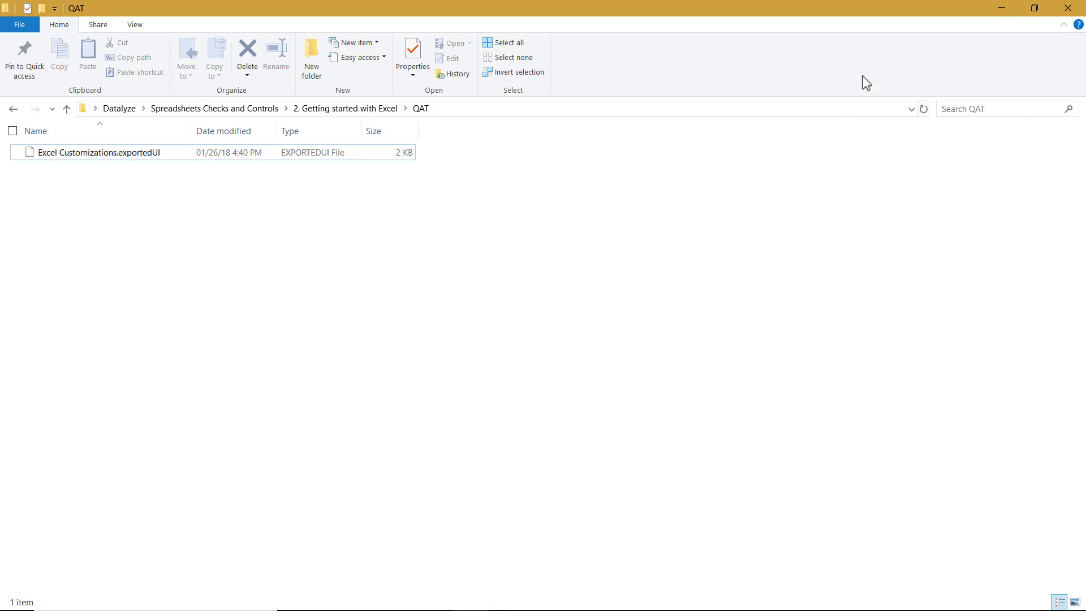
- Remove Fill Color and the other added commands so only Save remains on the toolbar
{"action": "left_click", "coordinate": [1003, 11]}
{"action": "left_click", "coordinate": [304, 255]}
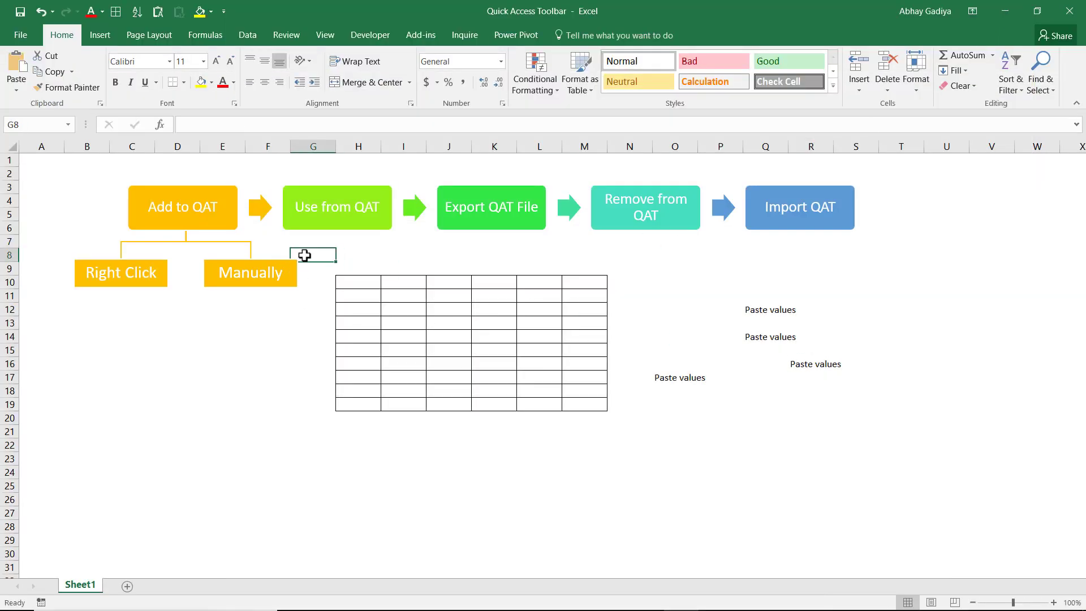
{"action": "right_click", "coordinate": [209, 11]}
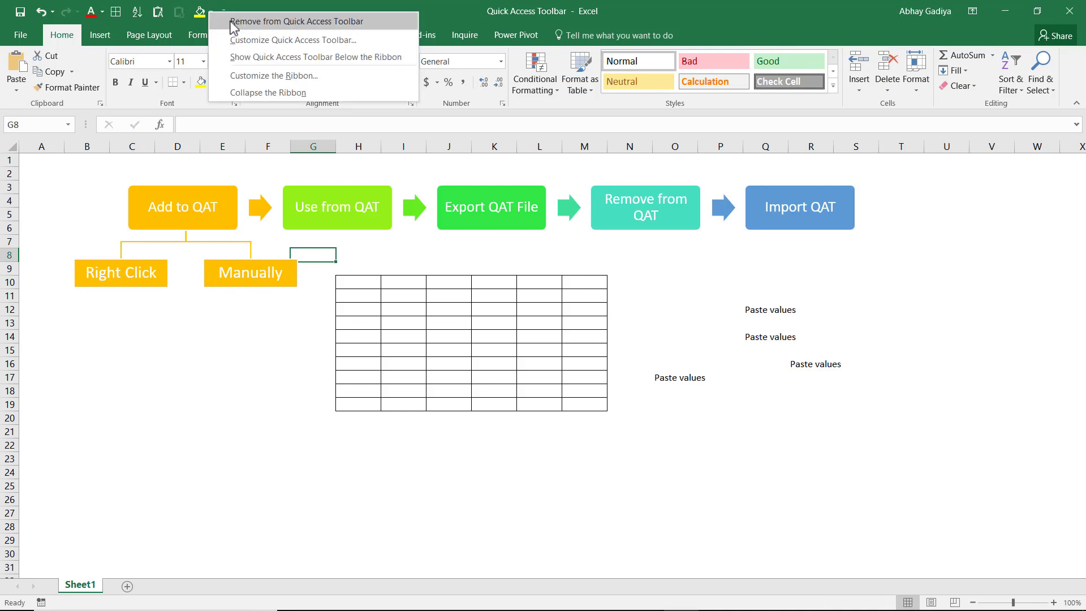
{"action": "left_click", "coordinate": [234, 21]}
{"action": "right_click", "coordinate": [182, 13]}
{"action": "left_click", "coordinate": [195, 21]}
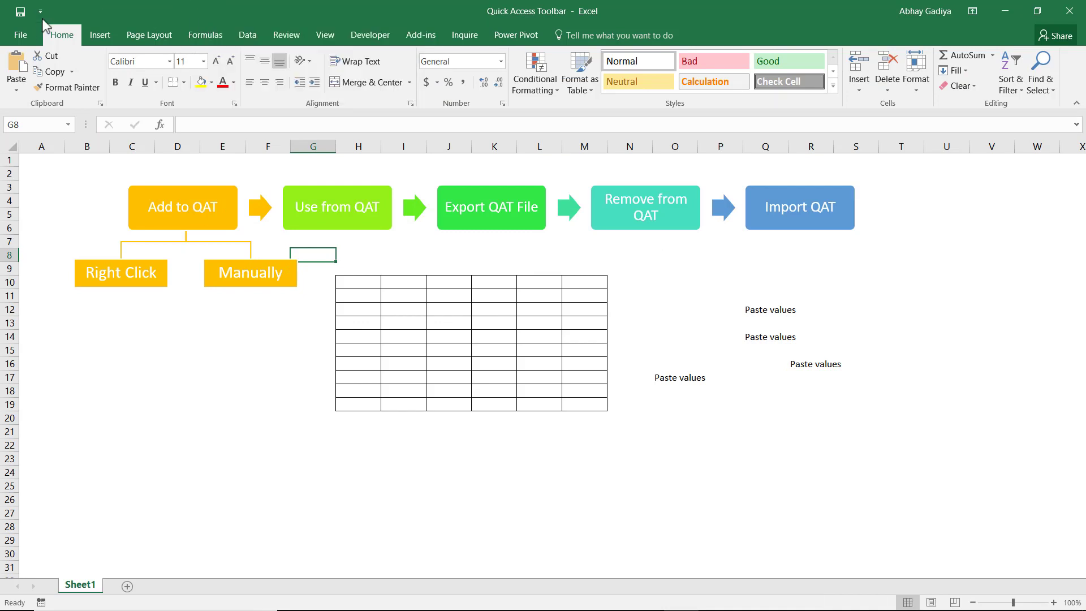
{"action": "left_click", "coordinate": [41, 11]}
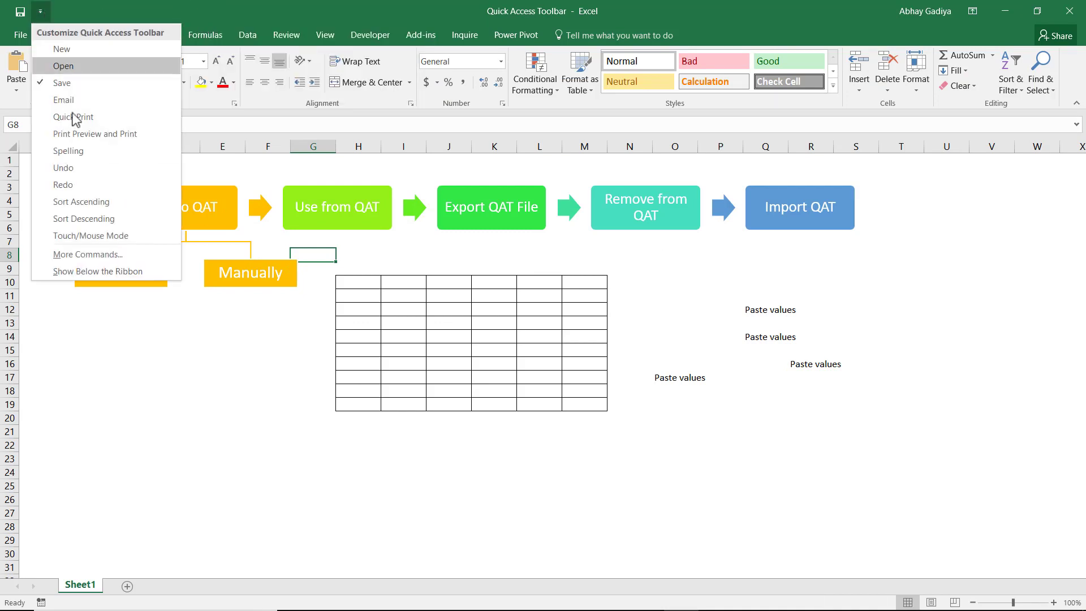
{"action": "left_click", "coordinate": [127, 253]}
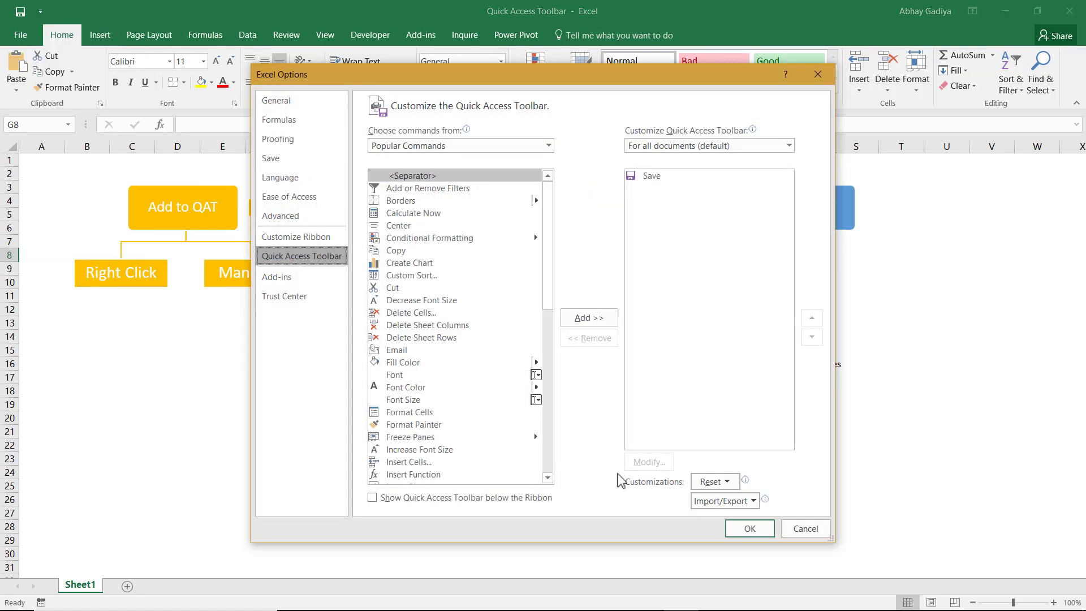
- Import Excel Customizations.exportedUI from the QAT folder, replacing all existing customizations
{"action": "left_click", "coordinate": [716, 508]}
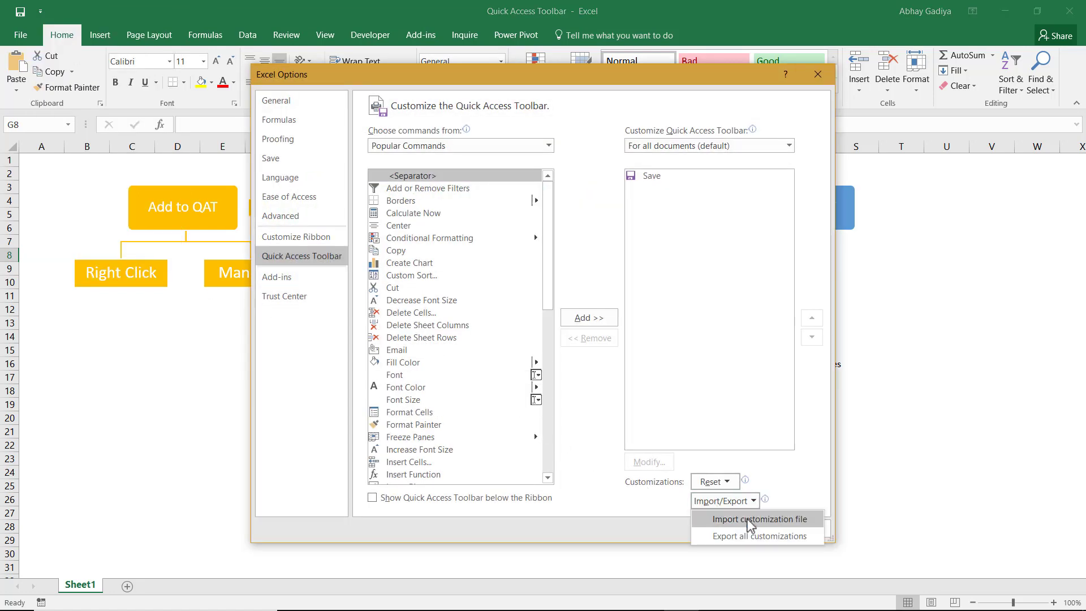
{"action": "left_click", "coordinate": [741, 518]}
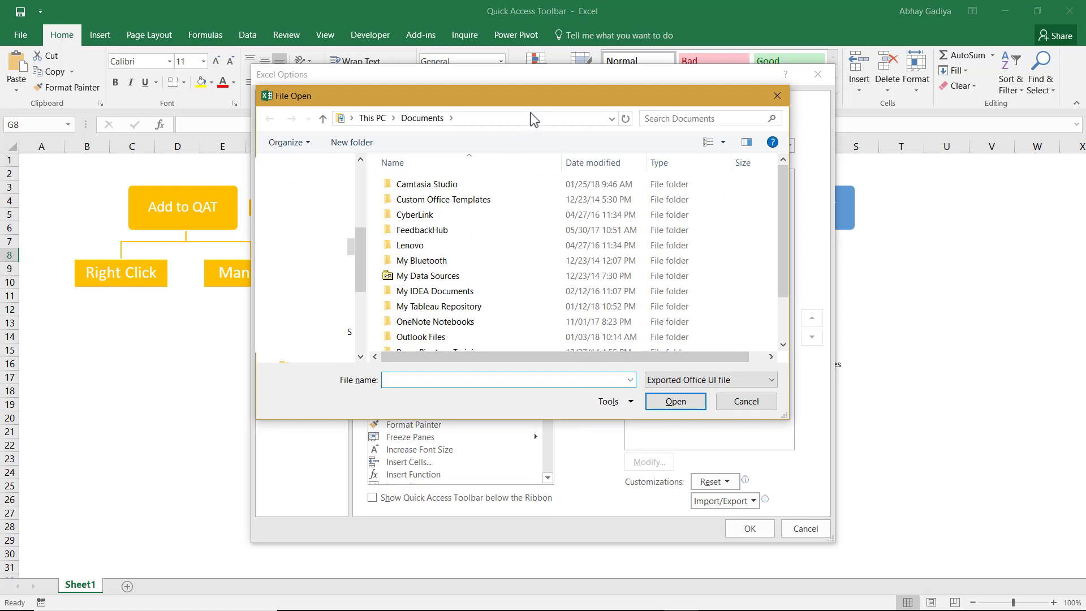
{"action": "left_click", "coordinate": [531, 117]}
{"action": "key", "text": "ctrl+v"}
{"action": "key", "text": "Return"}
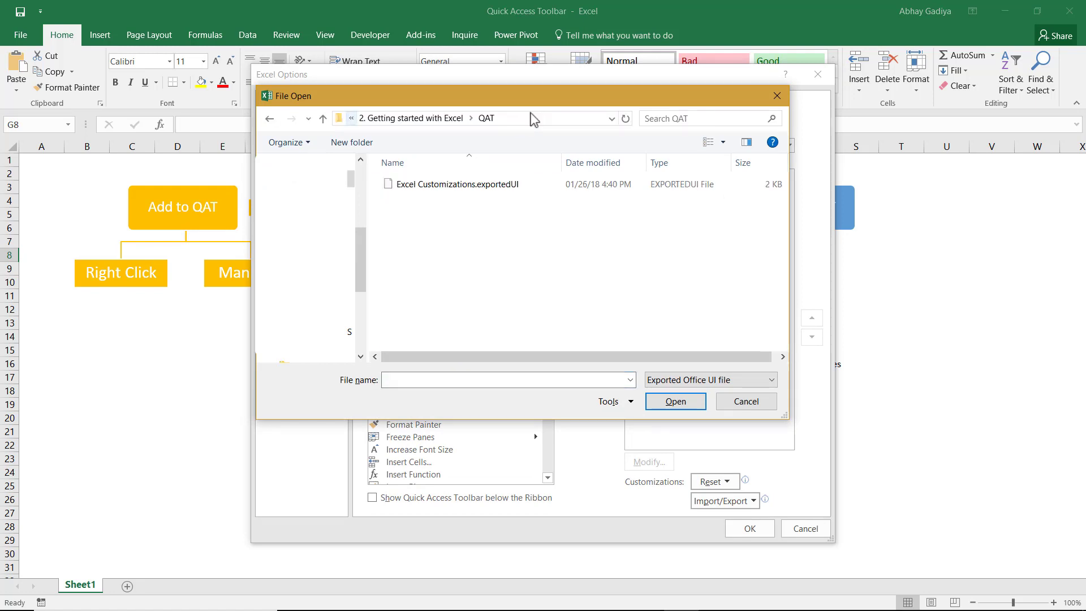
{"action": "left_click", "coordinate": [484, 186]}
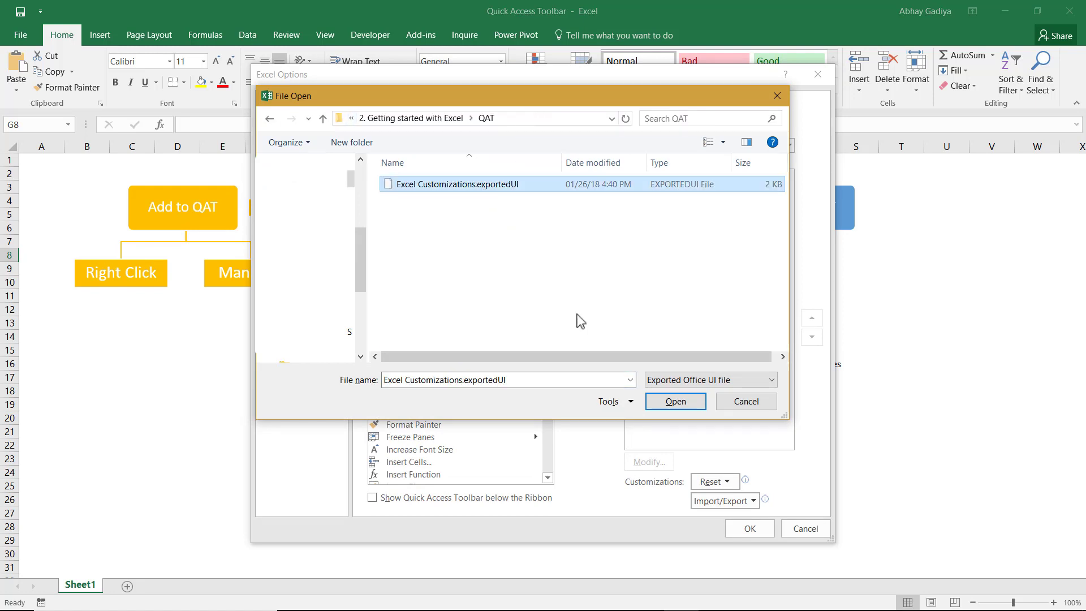
{"action": "left_click", "coordinate": [688, 403]}
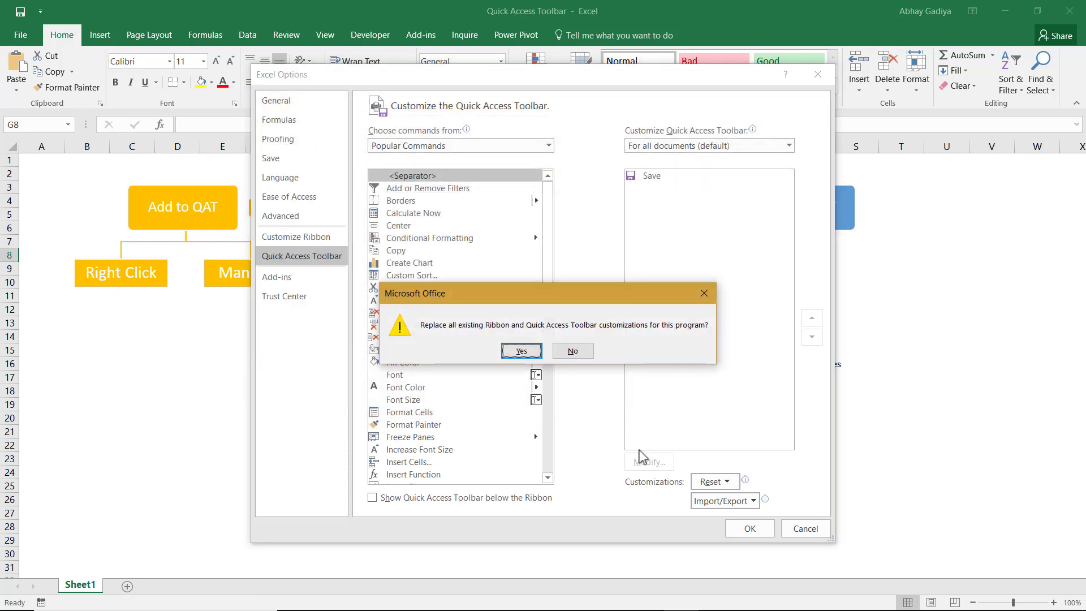
{"action": "left_click", "coordinate": [521, 352]}
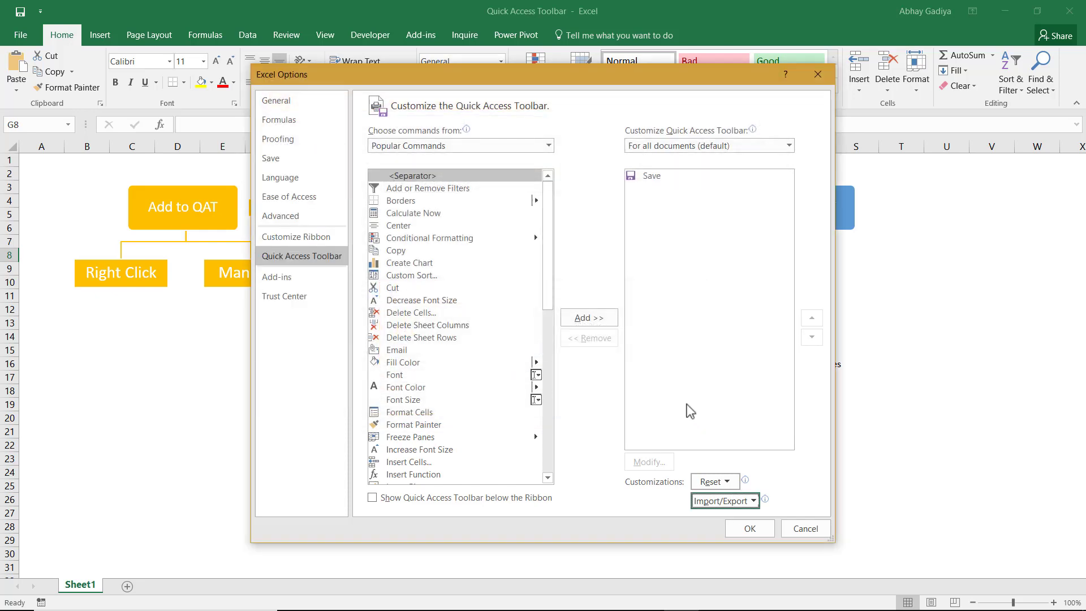
{"action": "left_click", "coordinate": [746, 529]}
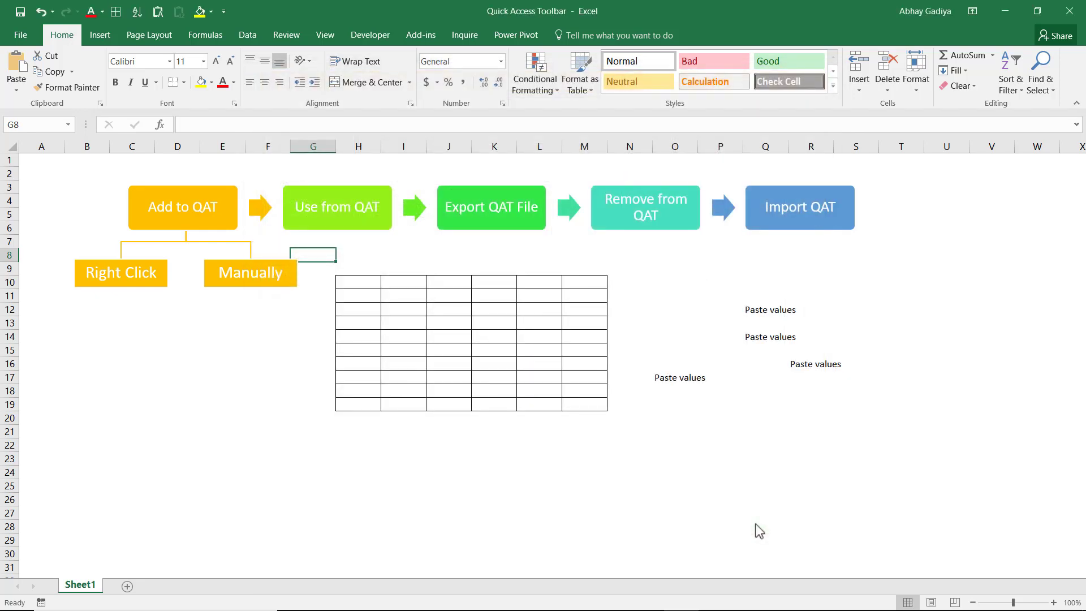